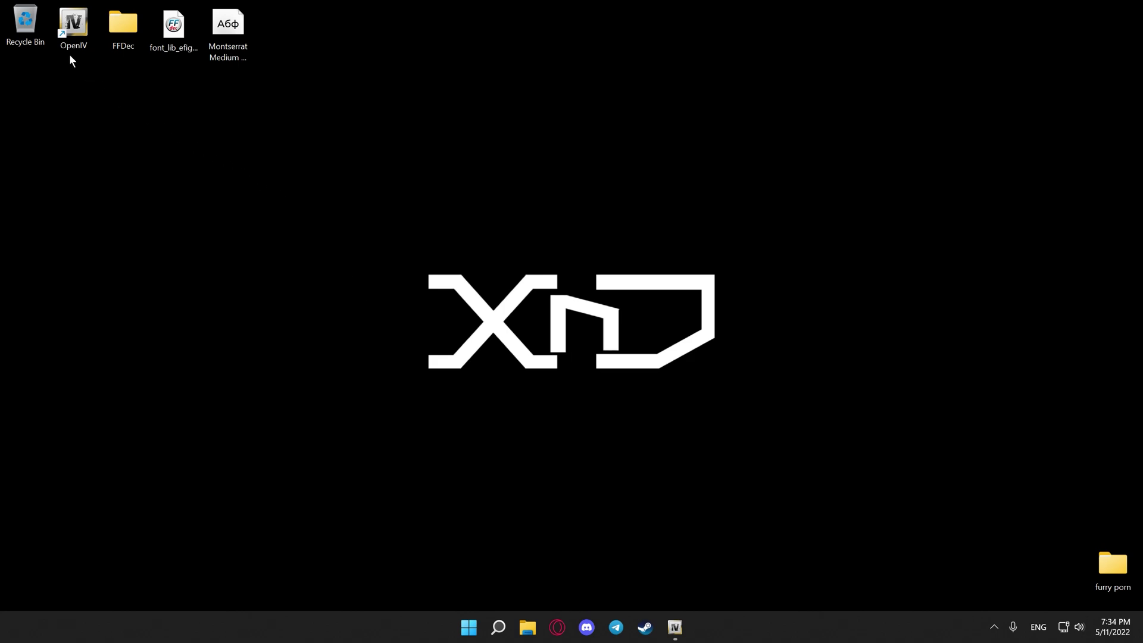
Launch OpenIV on GTA V for Windows and enter font_lib_efigs_pc in the filter box.
{"action": "double_click", "coordinate": [70, 27]}
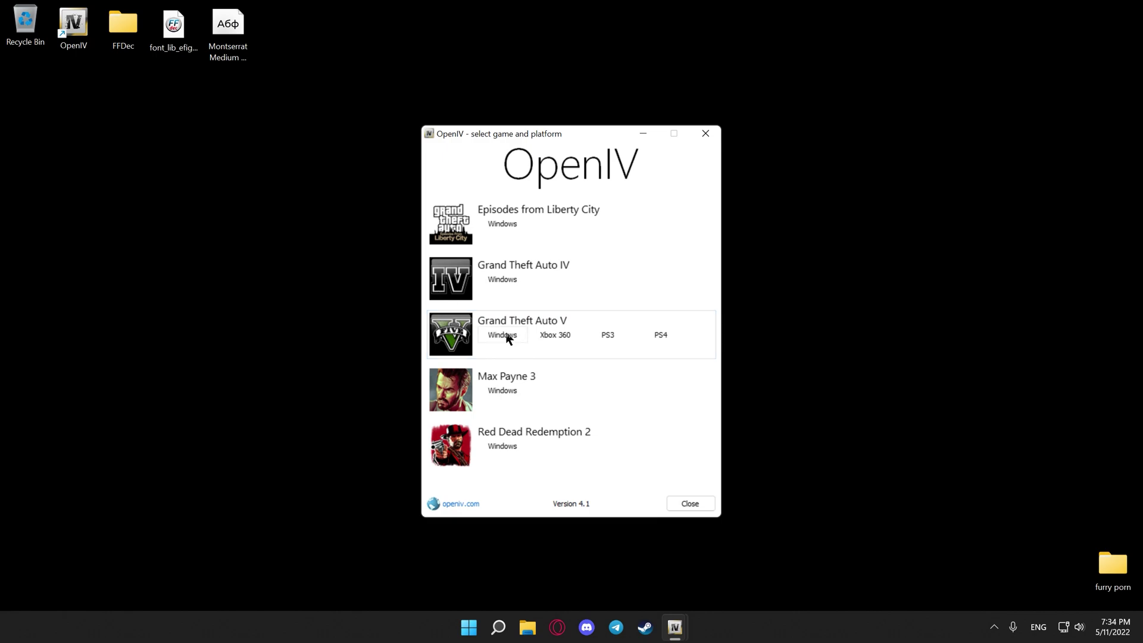
{"action": "left_click", "coordinate": [506, 336]}
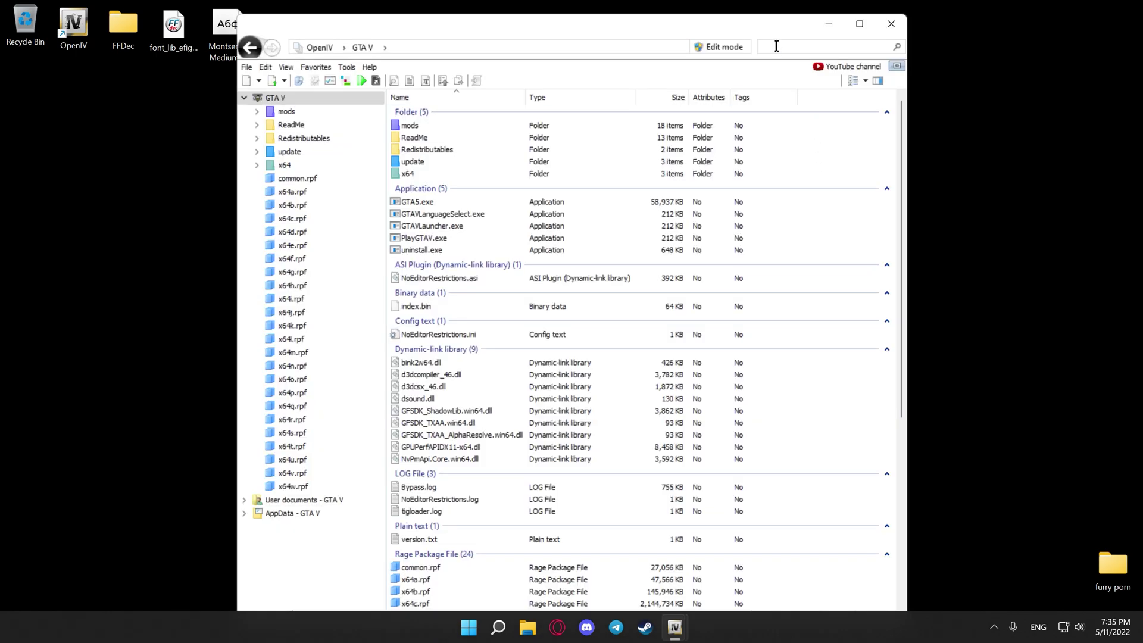
{"action": "left_click", "coordinate": [776, 46]}
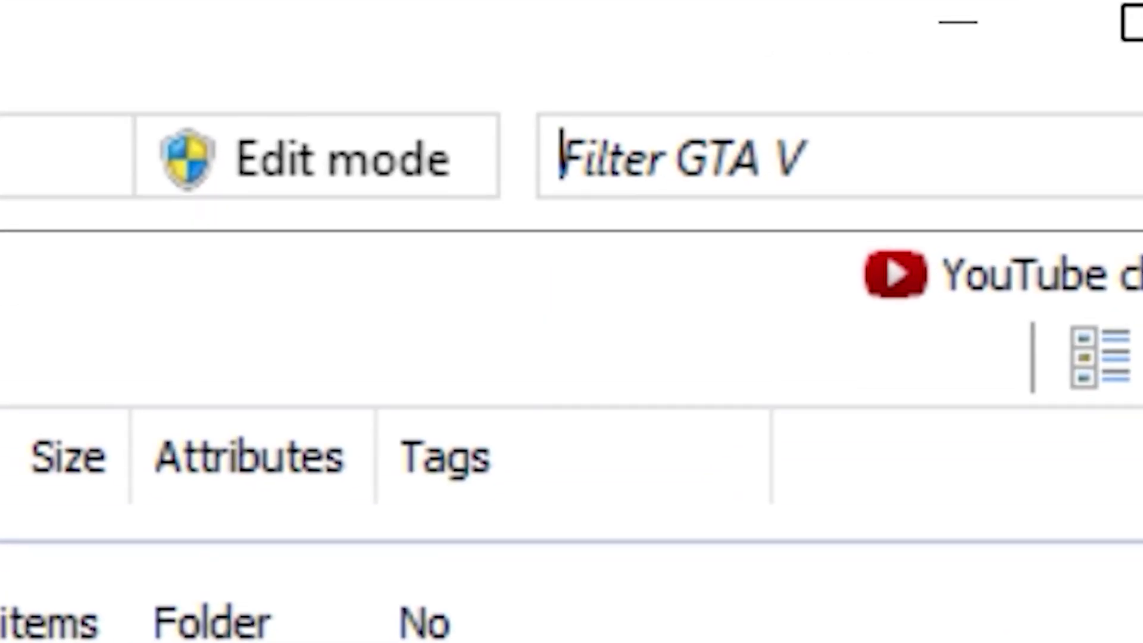
{"action": "type", "text": "font_lib_efi"}
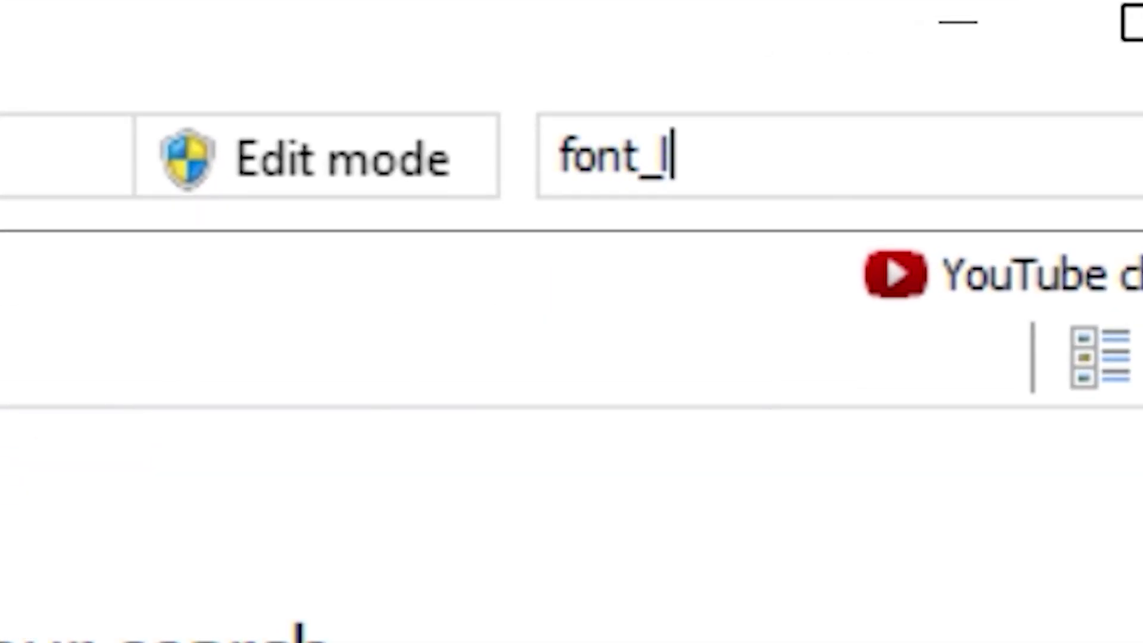
{"action": "type", "text": "gs_pc"}
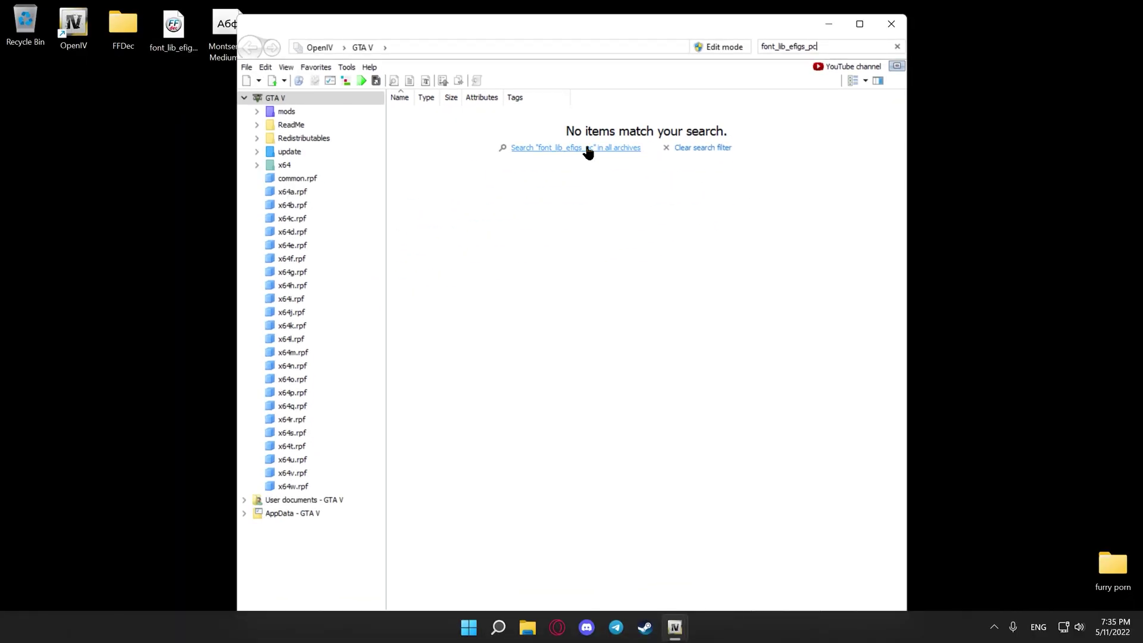
Search all archives and jump to font_lib_efigs_pc.gfx inside update.rpf's scaleform_platform_pc.
{"action": "left_click", "coordinate": [588, 148]}
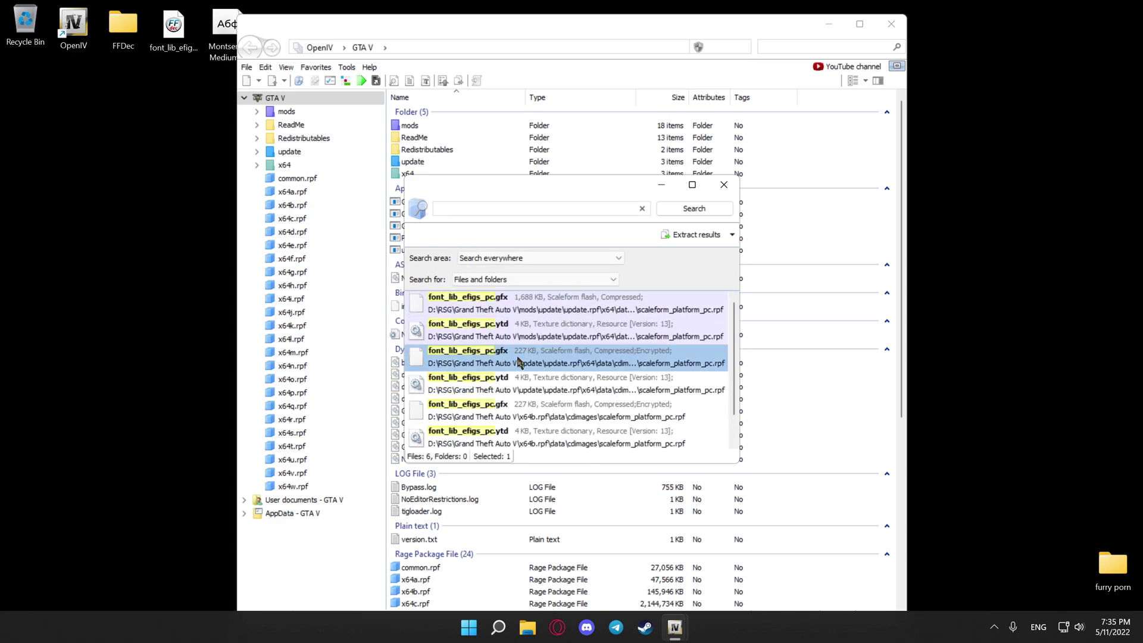
{"action": "left_click", "coordinate": [485, 362]}
{"action": "double_click", "coordinate": [484, 362]}
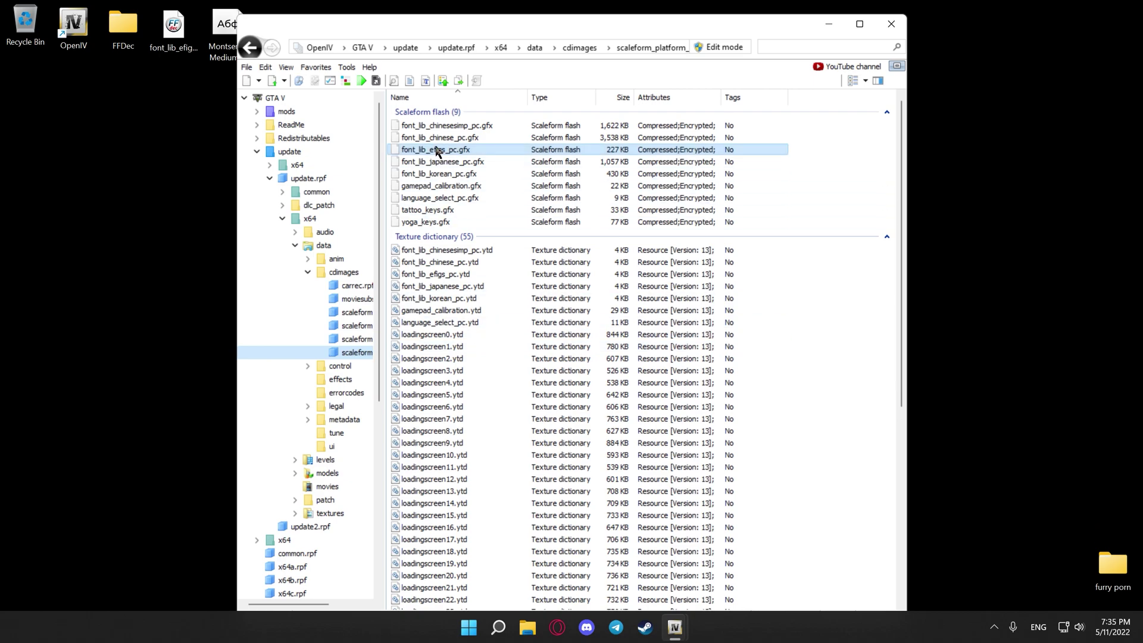
Copy font_lib_efigs_pc.gfx to the desktop, then minimize OpenIV and close the search results.
{"action": "left_click_drag", "start_coordinate": [131, 89], "coordinate": [384, 153]}
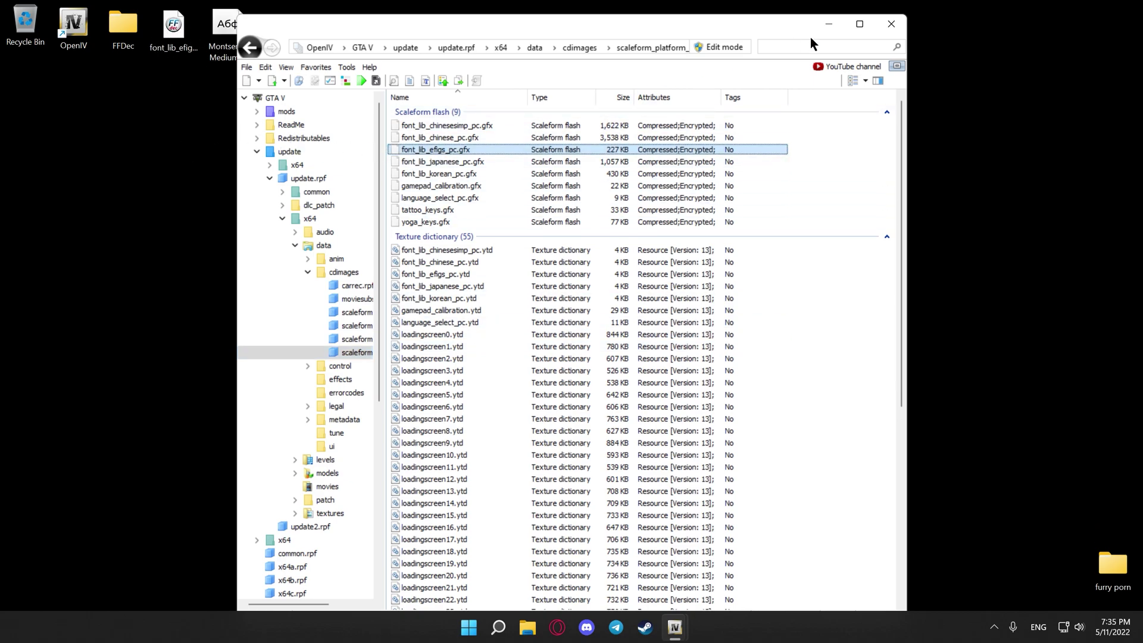
{"action": "left_click", "coordinate": [828, 23]}
{"action": "left_click", "coordinate": [724, 184]}
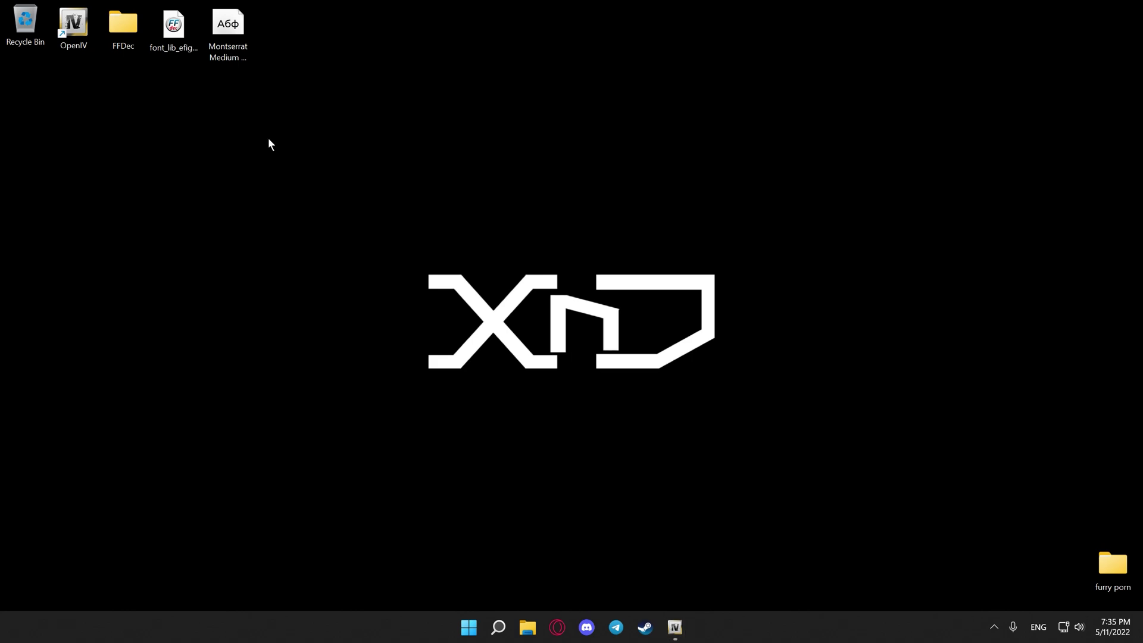
Start ffdec.exe from the FFDec desktop folder and close the folder window.
{"action": "double_click", "coordinate": [138, 52]}
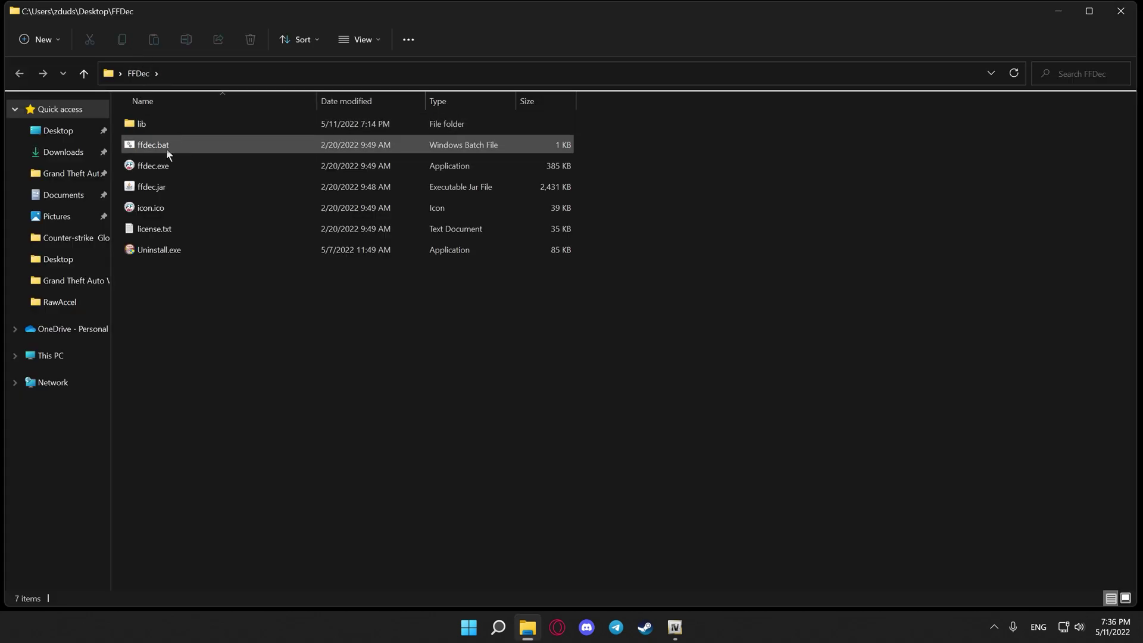
{"action": "left_click", "coordinate": [159, 167]}
{"action": "double_click", "coordinate": [158, 167]}
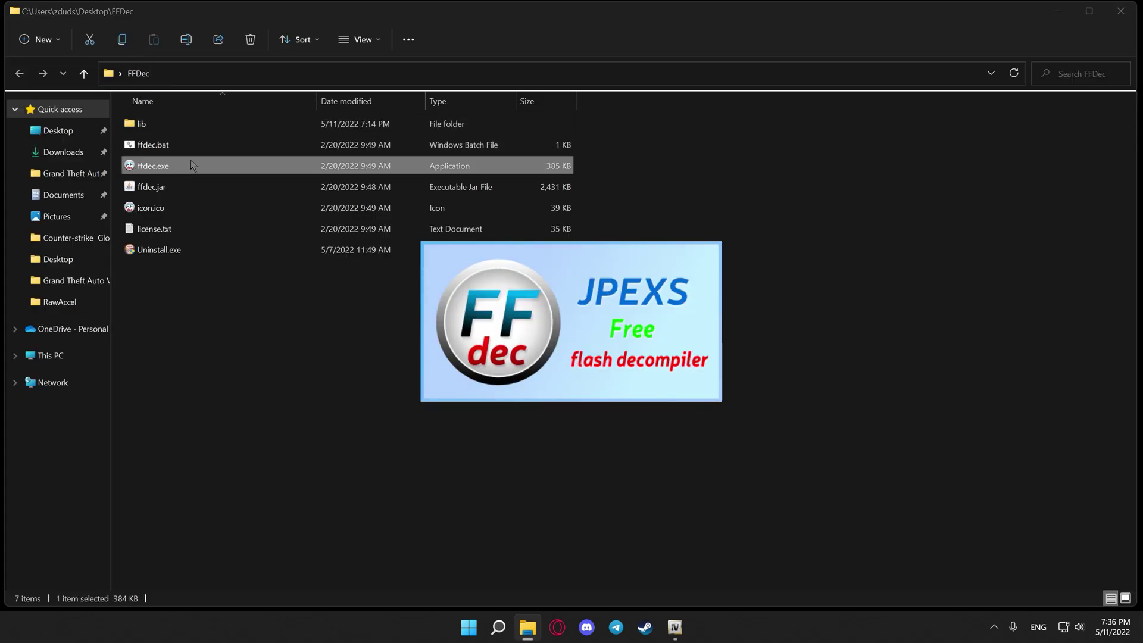
{"action": "left_click", "coordinate": [1120, 11]}
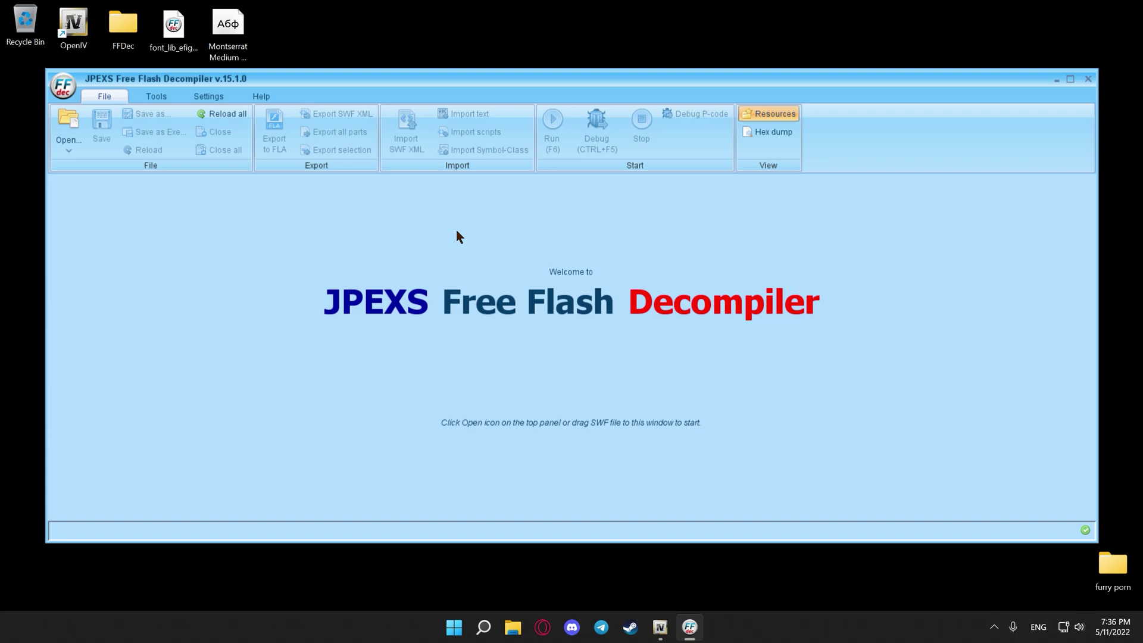
Open font_lib_efigs_pc.gfx from the Desktop and expand its fonts node.
{"action": "left_click", "coordinate": [67, 121]}
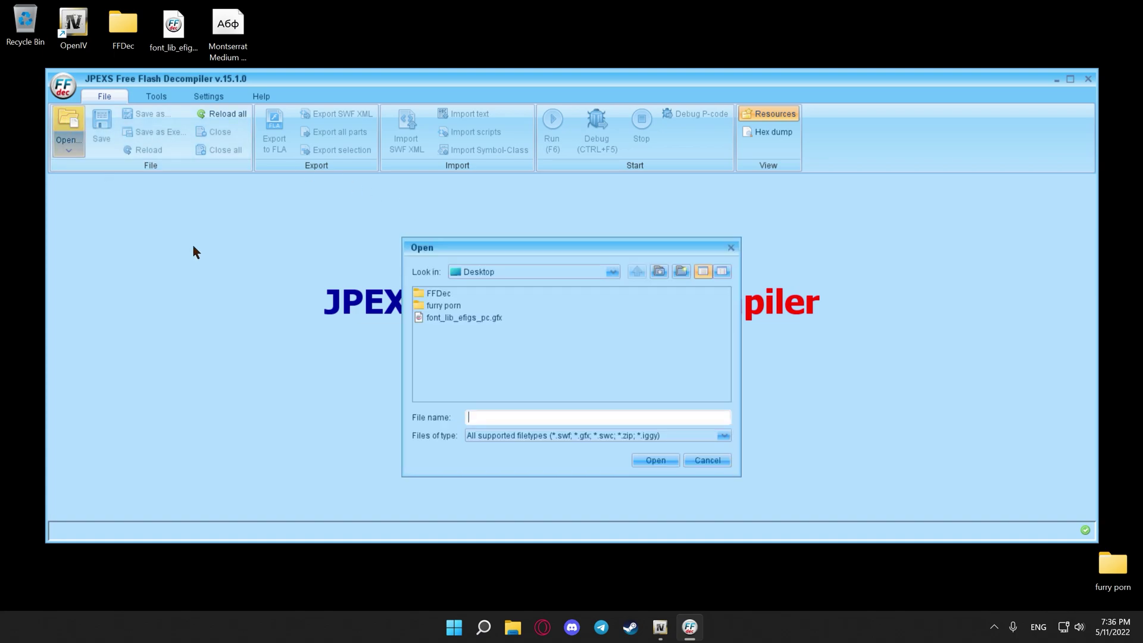
{"action": "double_click", "coordinate": [466, 317]}
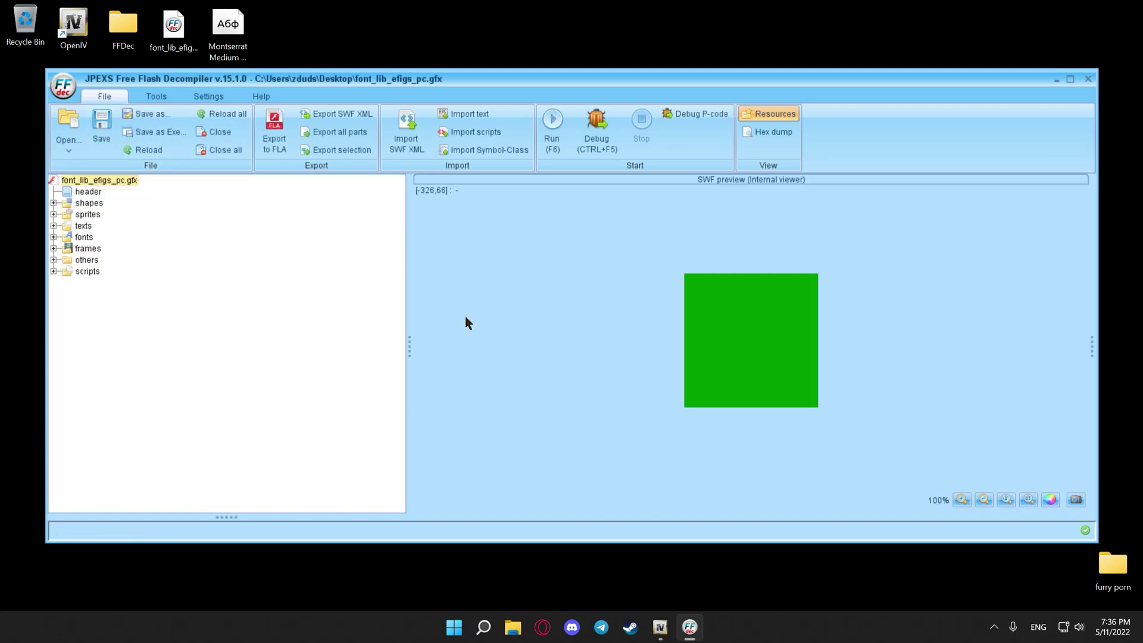
{"action": "left_click", "coordinate": [54, 238]}
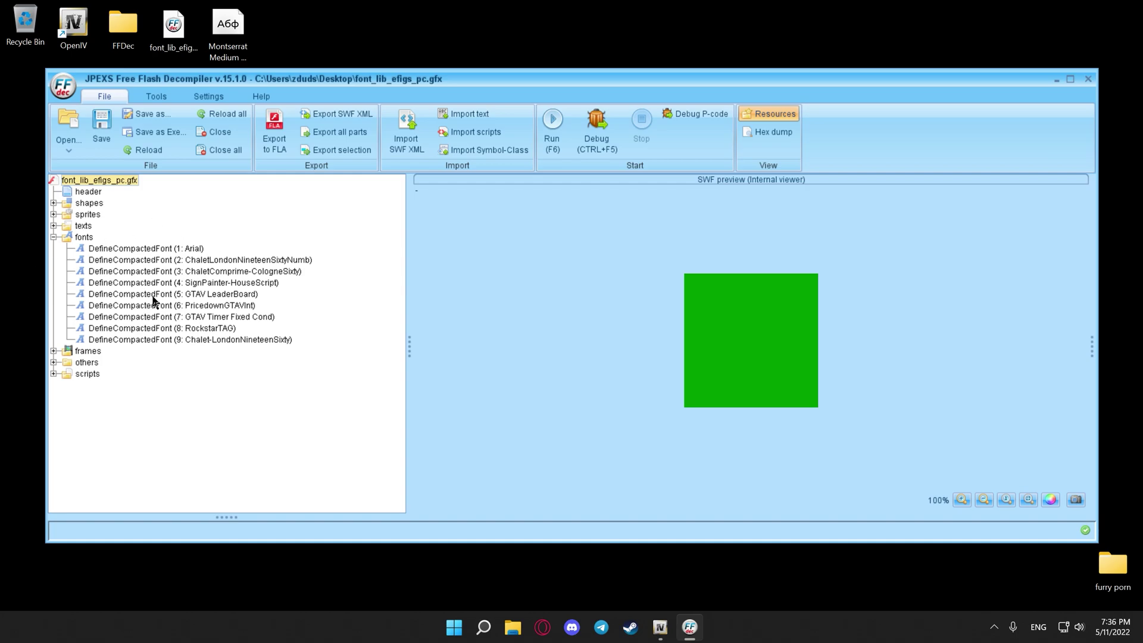
Preview the embedded fonts, from GTAV Timer Fixed Cond and PricedownGTAVInt to the Chalet fonts.
{"action": "left_click", "coordinate": [183, 342]}
{"action": "left_click", "coordinate": [197, 320]}
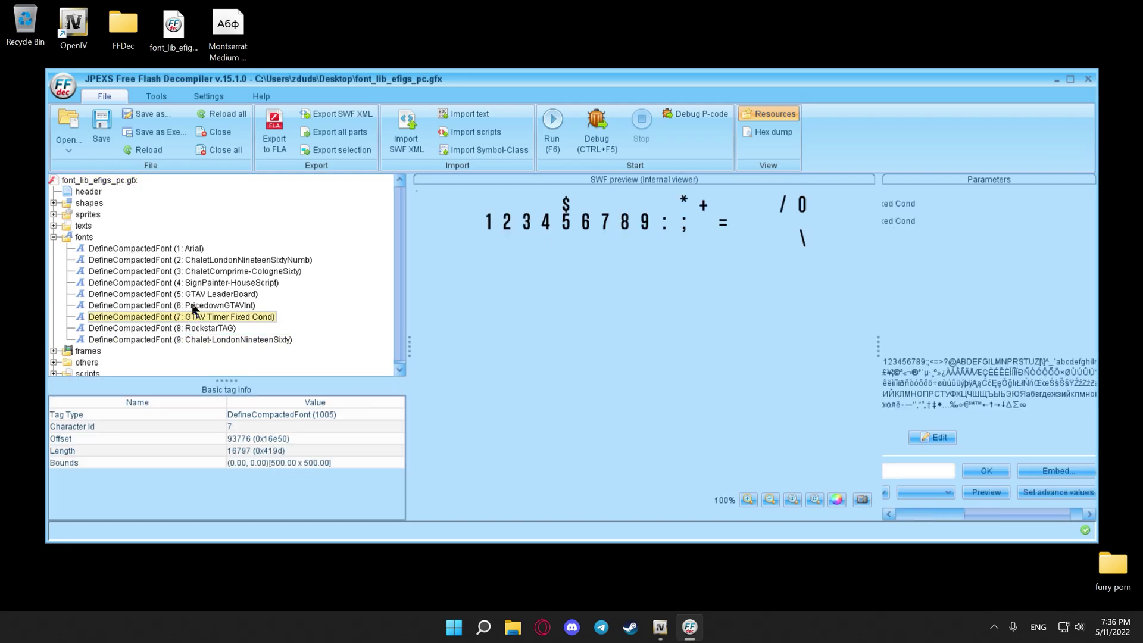
{"action": "left_click", "coordinate": [195, 309]}
{"action": "left_click", "coordinate": [193, 283]}
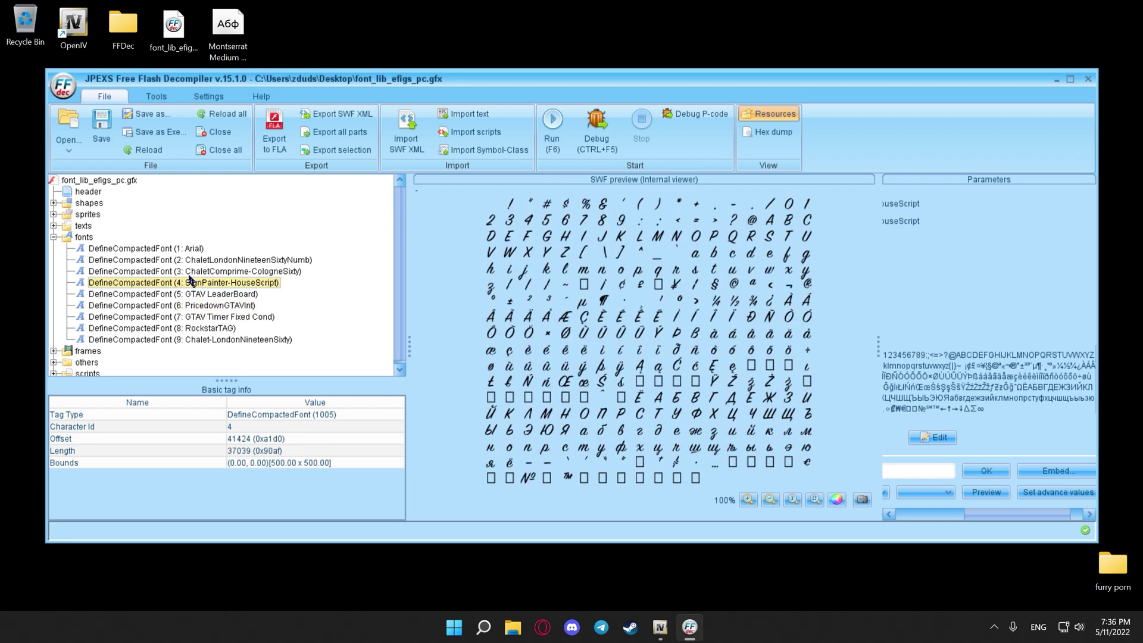
{"action": "left_click", "coordinate": [191, 272]}
{"action": "left_click", "coordinate": [191, 262]}
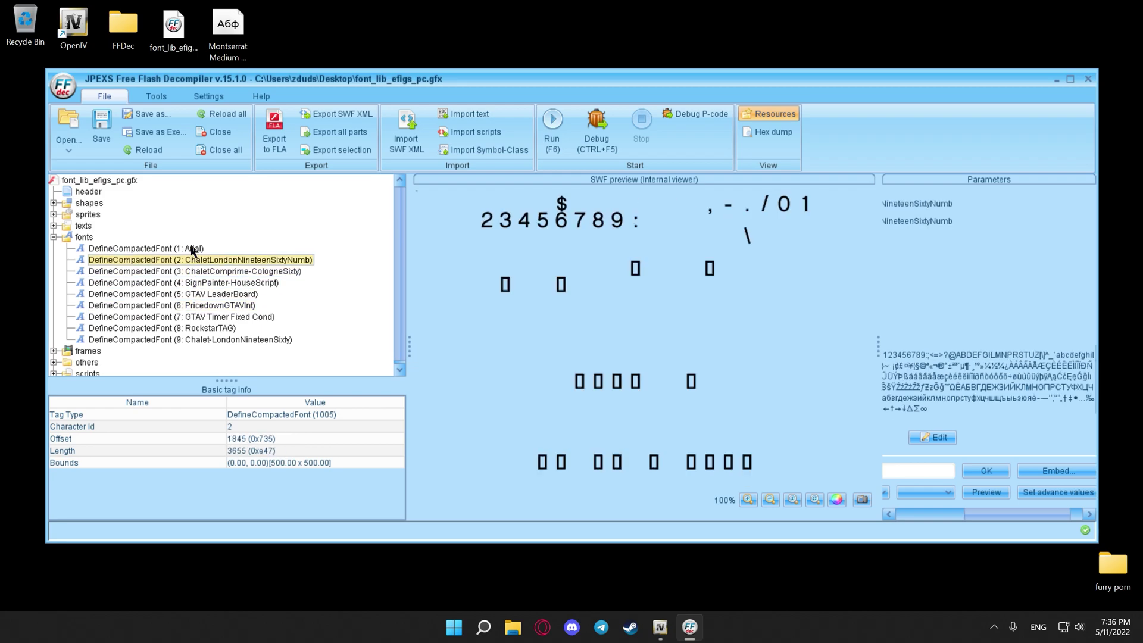
Install the Montserrat Medium font file from the desktop, then return to FFDec.
{"action": "key", "text": "super+d"}
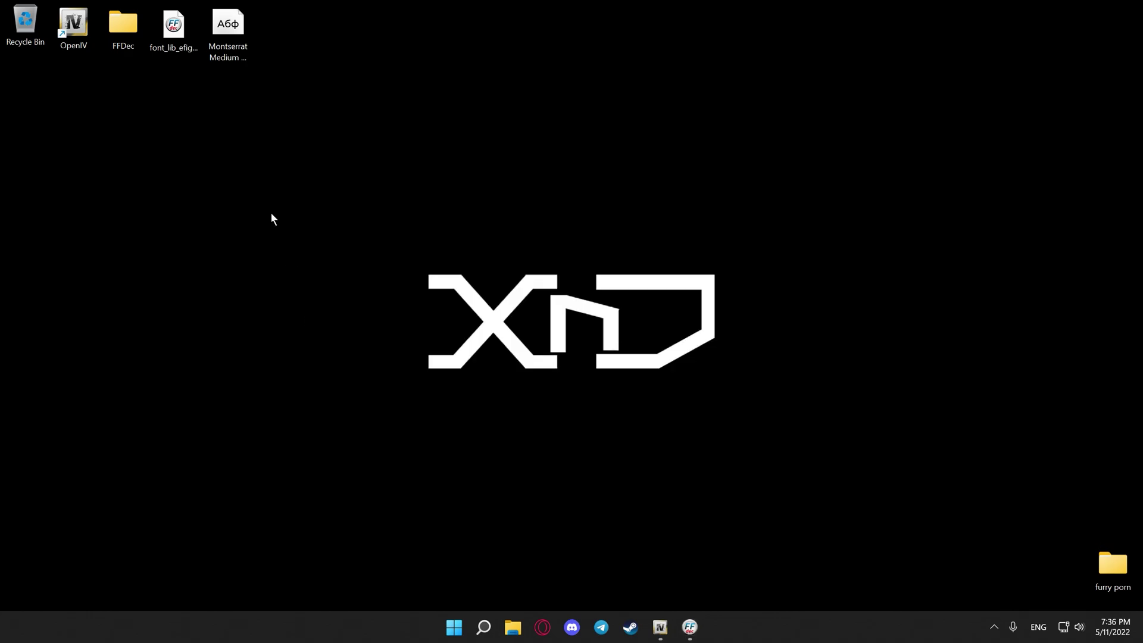
{"action": "double_click", "coordinate": [234, 69]}
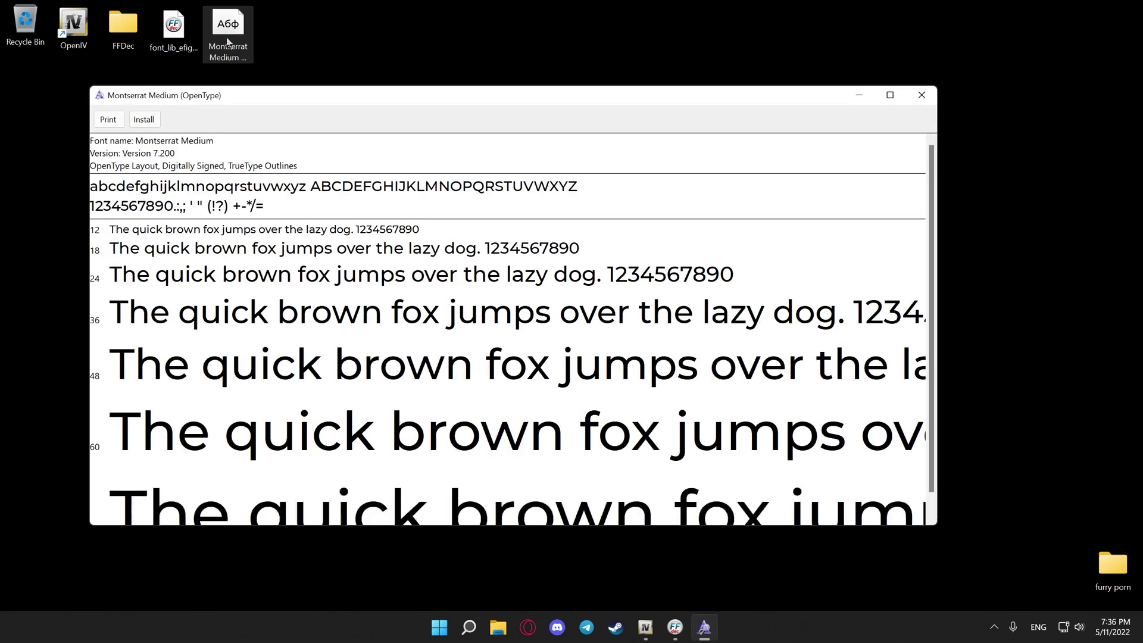
{"action": "left_click", "coordinate": [153, 120]}
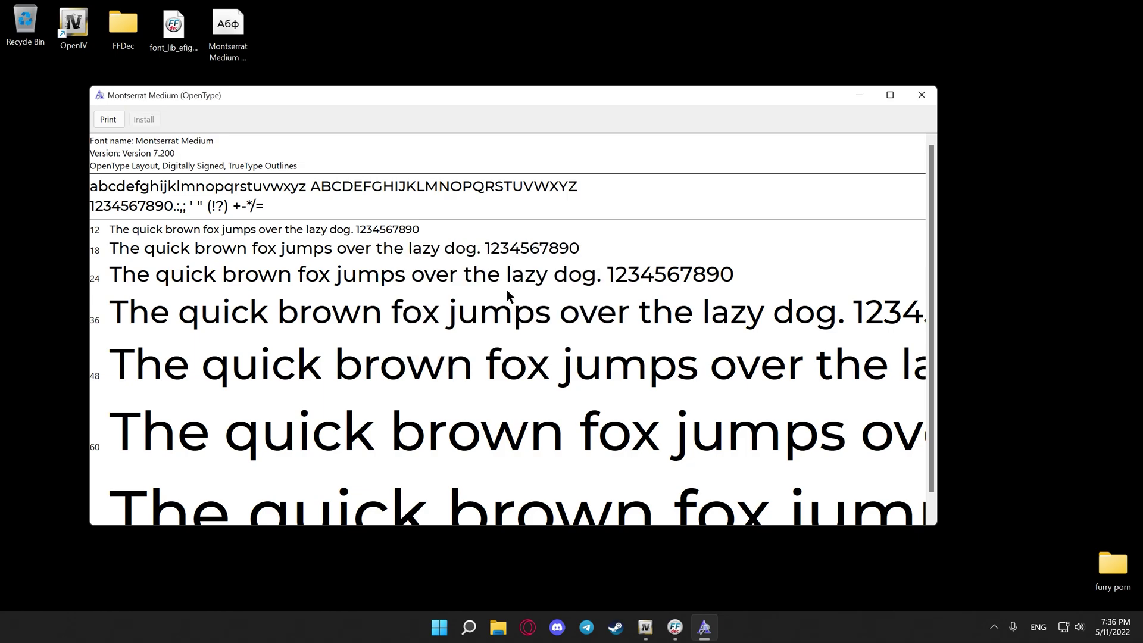
{"action": "left_click", "coordinate": [922, 95]}
{"action": "key", "text": "alt+Tab"}
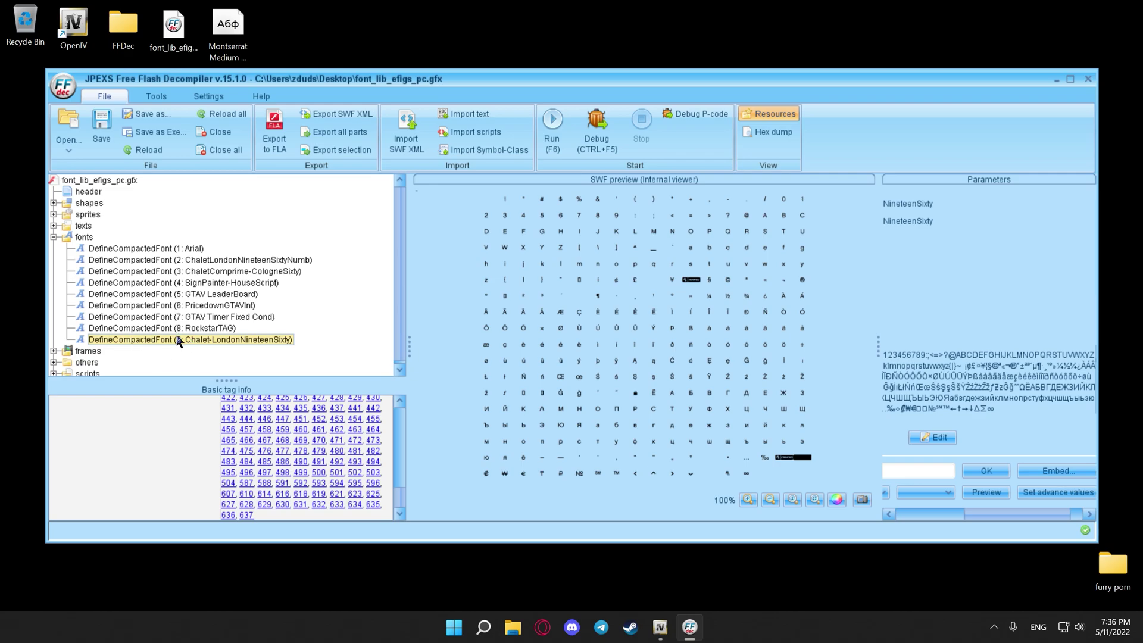
Embed Montserrat Medium 500.ttf with all characters into font 9, replacing existing glyphs.
{"action": "left_click", "coordinate": [1053, 471]}
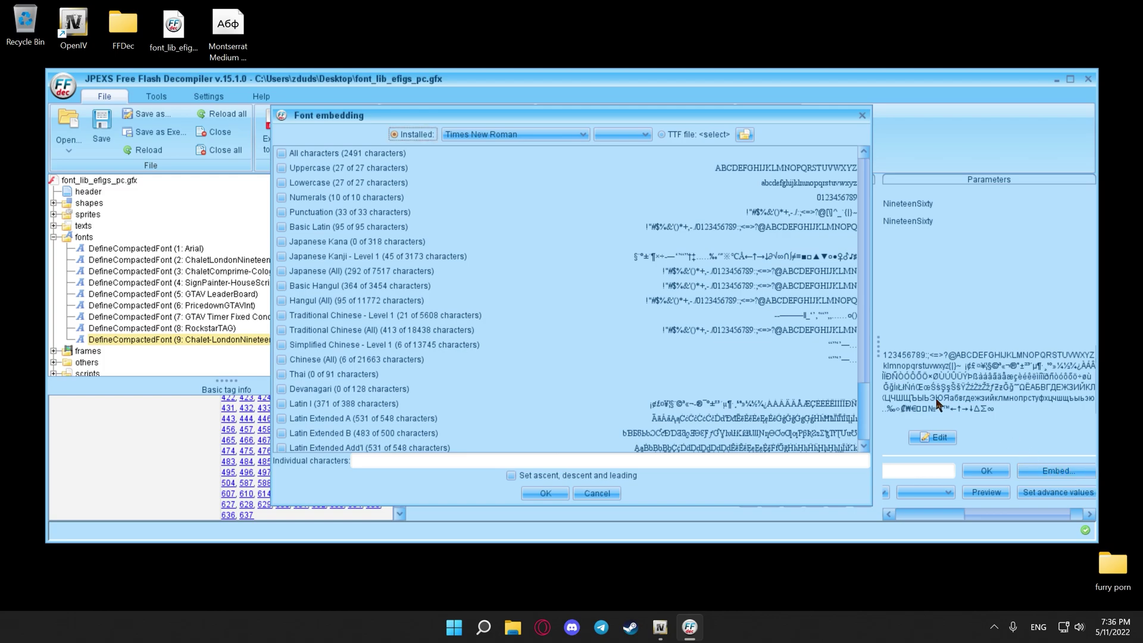
{"action": "left_click", "coordinate": [296, 155]}
{"action": "left_click", "coordinate": [662, 134]}
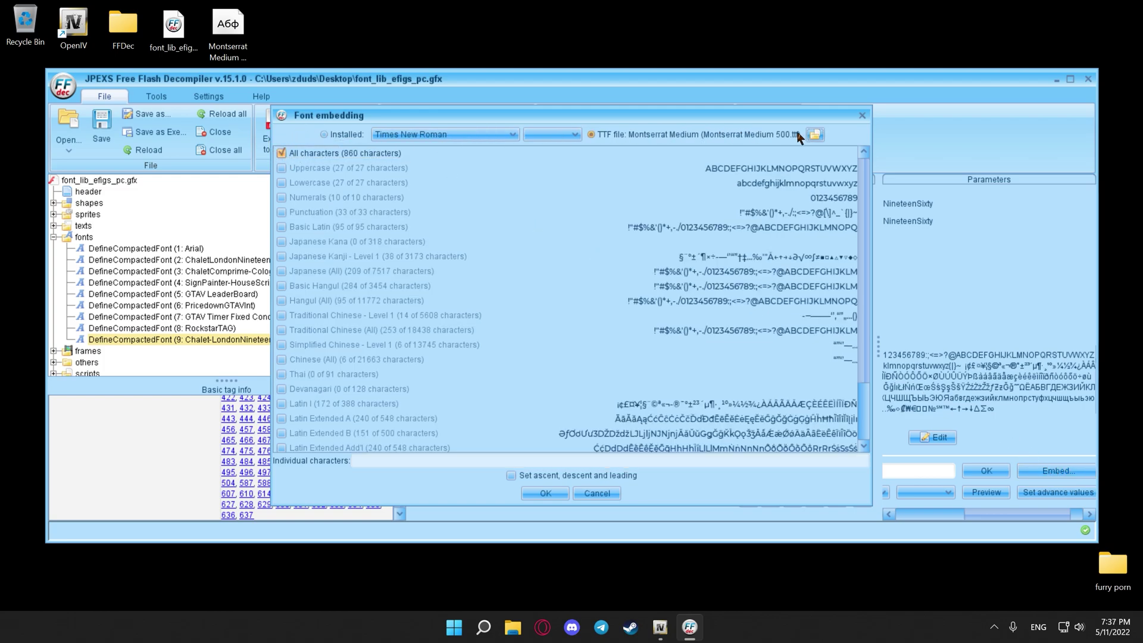
{"action": "left_click", "coordinate": [815, 134]}
{"action": "double_click", "coordinate": [463, 266]}
{"action": "left_click", "coordinate": [547, 493]}
{"action": "left_click", "coordinate": [1014, 374]}
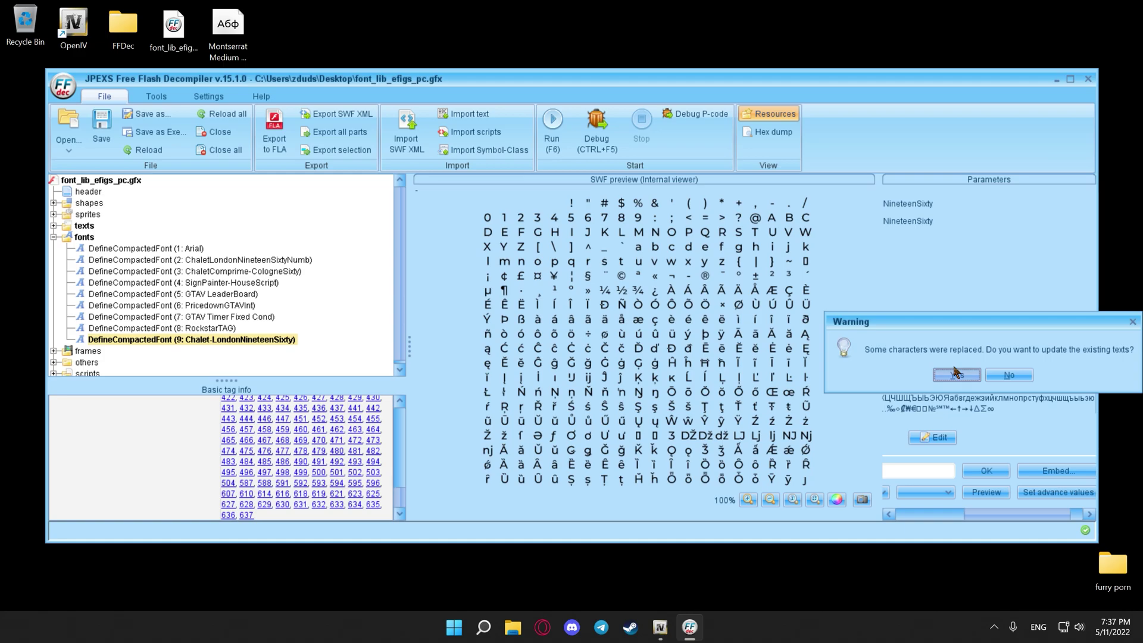
{"action": "left_click", "coordinate": [949, 375]}
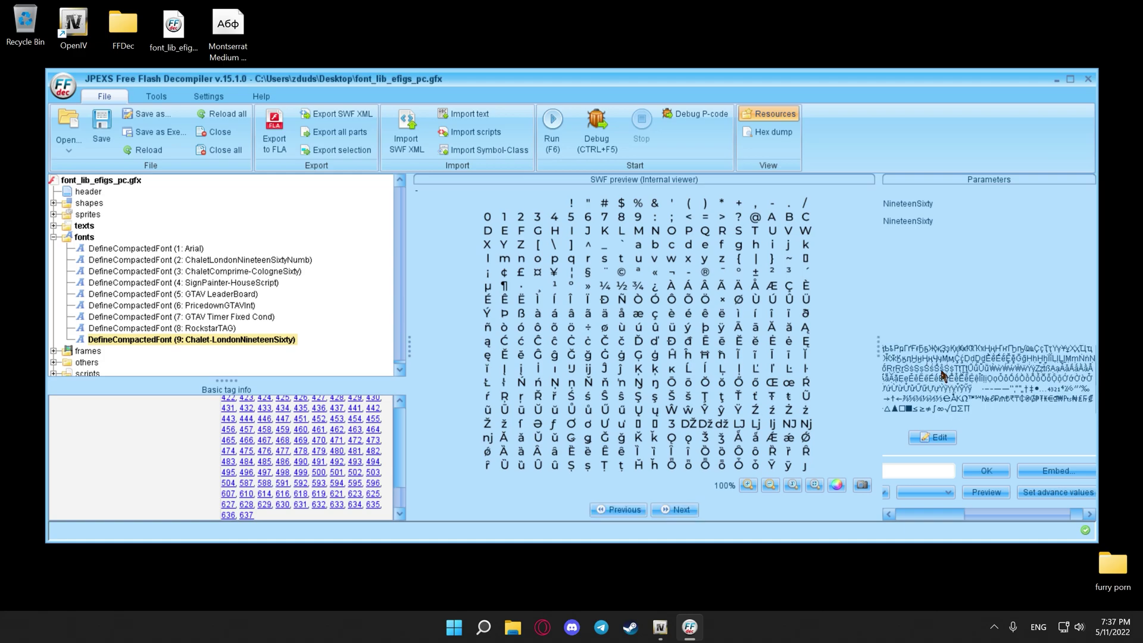
Embed Montserrat Medium with all characters into the GTAV Timer Fixed Cond font (font 7).
{"action": "left_click", "coordinate": [190, 304]}
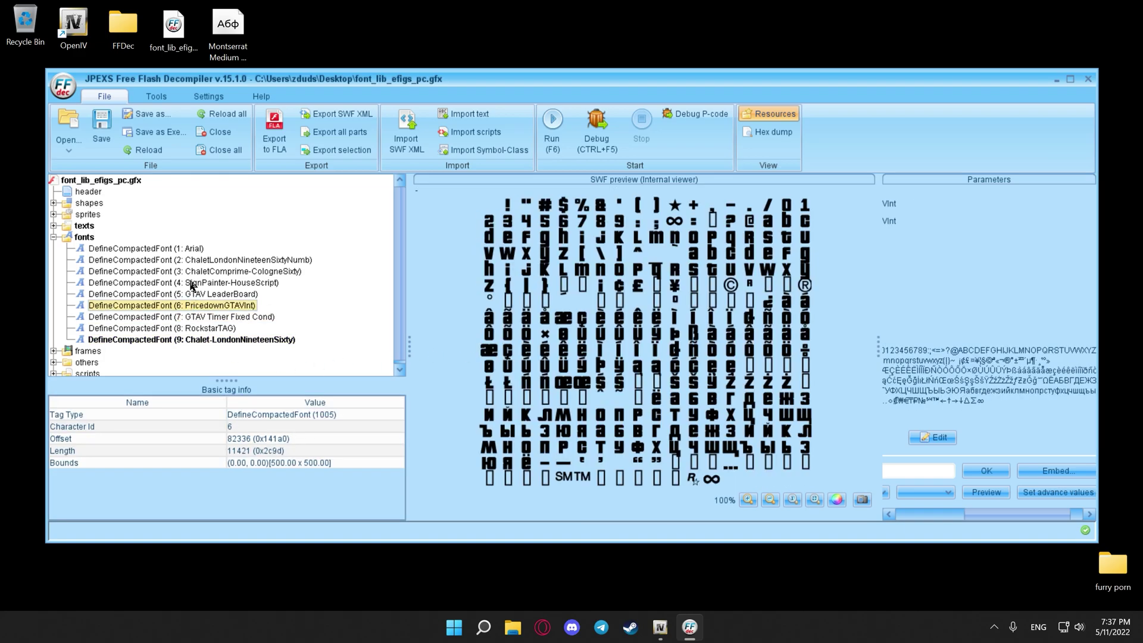
{"action": "left_click", "coordinate": [191, 284]}
{"action": "left_click", "coordinate": [193, 271]}
{"action": "left_click", "coordinate": [191, 317]}
{"action": "left_click", "coordinate": [1057, 471]}
{"action": "key", "text": "Return"}
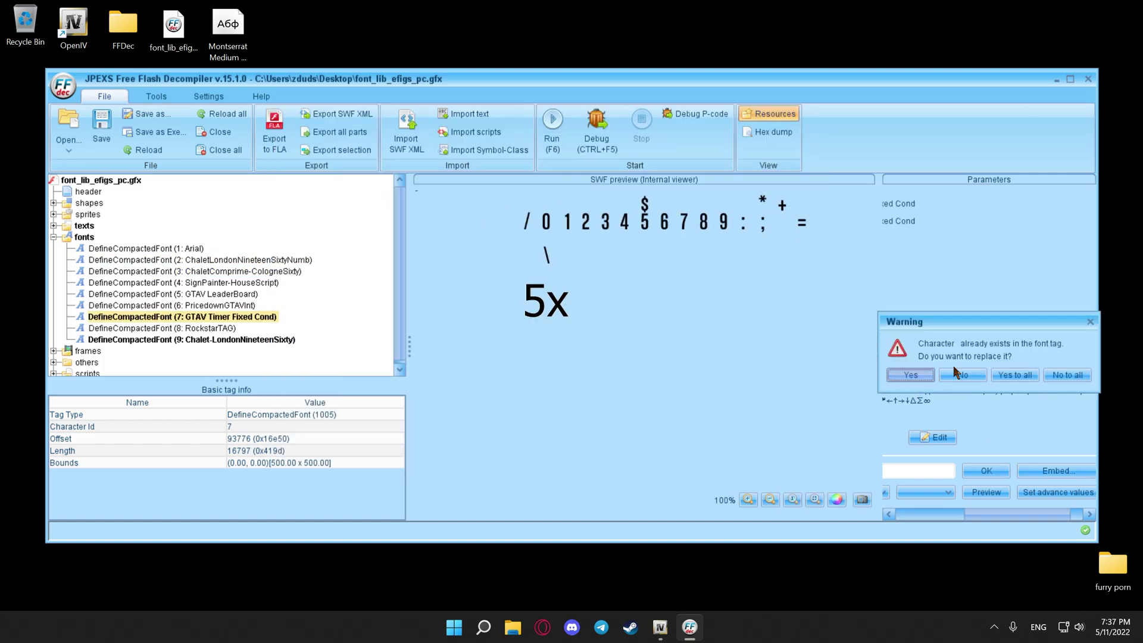
{"action": "left_click", "coordinate": [959, 374]}
Embed Montserrat Medium with all characters into the PricedownGTAVInt font (font 6).
{"action": "left_click", "coordinate": [173, 304]}
{"action": "left_click", "coordinate": [1056, 470]}
{"action": "left_click", "coordinate": [288, 148]}
{"action": "left_click", "coordinate": [544, 492]}
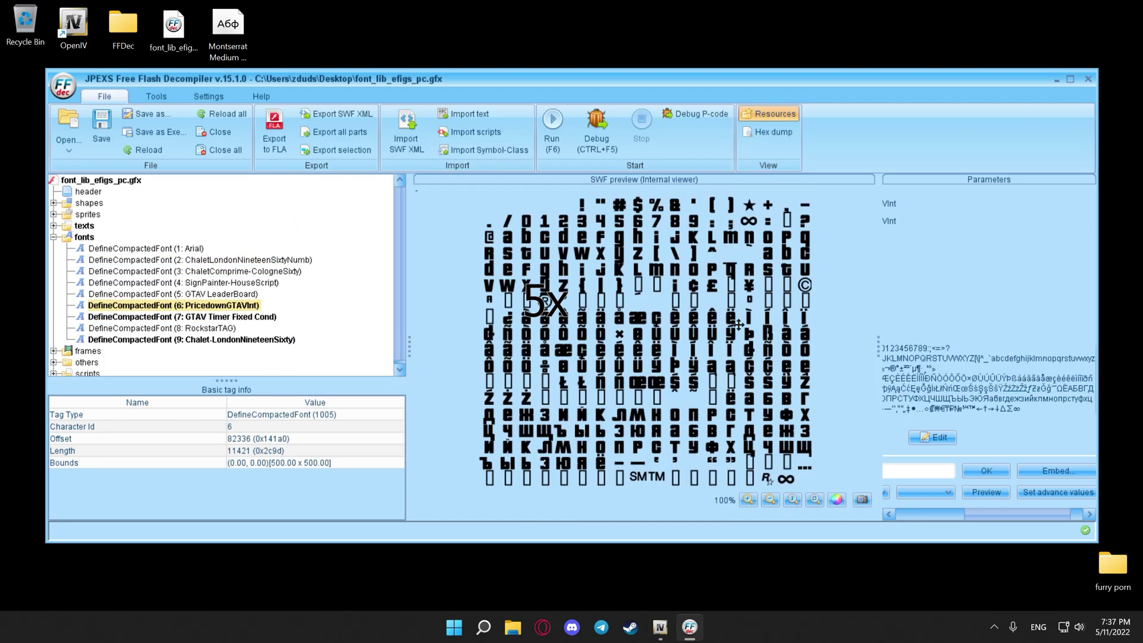
{"action": "left_click", "coordinate": [1057, 471]}
{"action": "left_click", "coordinate": [281, 153]}
Embed Montserrat Medium 500.ttf into the ChaletComprime-CologneSixty font (font 3).
{"action": "left_click", "coordinate": [545, 493]}
{"action": "left_click", "coordinate": [178, 271]}
{"action": "left_click", "coordinate": [1056, 471]}
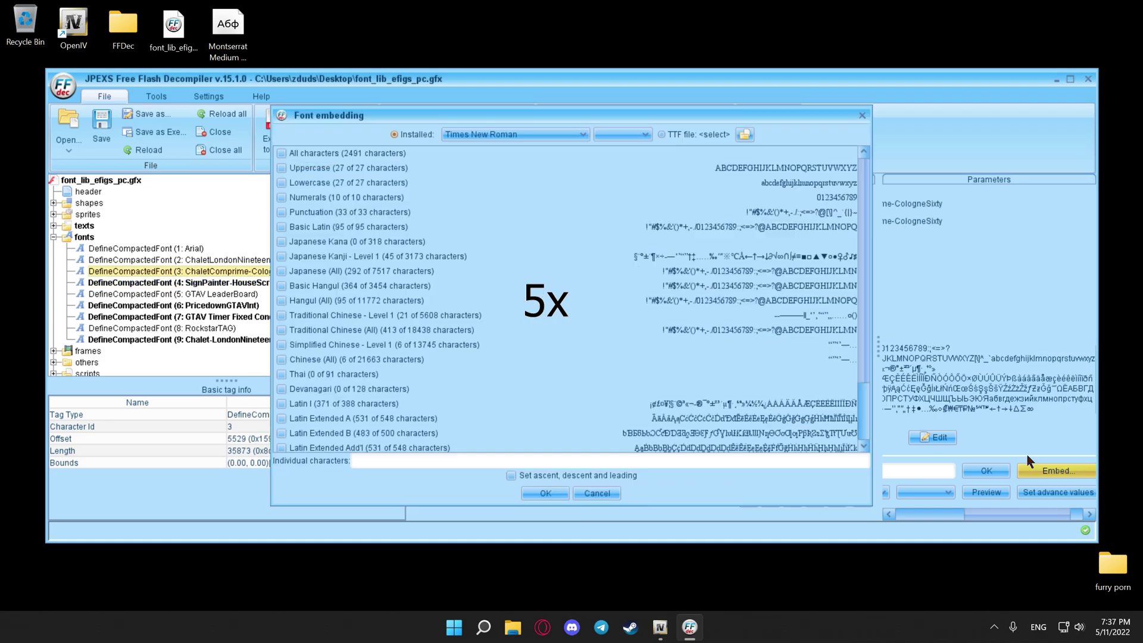
{"action": "left_click", "coordinate": [281, 153]}
{"action": "left_click", "coordinate": [744, 134]}
{"action": "double_click", "coordinate": [470, 266]}
{"action": "left_click", "coordinate": [545, 493]}
Embed Montserrat into ChaletLondonNineteenSixtyNumb (font 2), then save the gfx and close FFDec.
{"action": "left_click", "coordinate": [178, 259]}
{"action": "left_click", "coordinate": [1057, 471]}
{"action": "left_click", "coordinate": [281, 153]}
{"action": "left_click", "coordinate": [744, 135]}
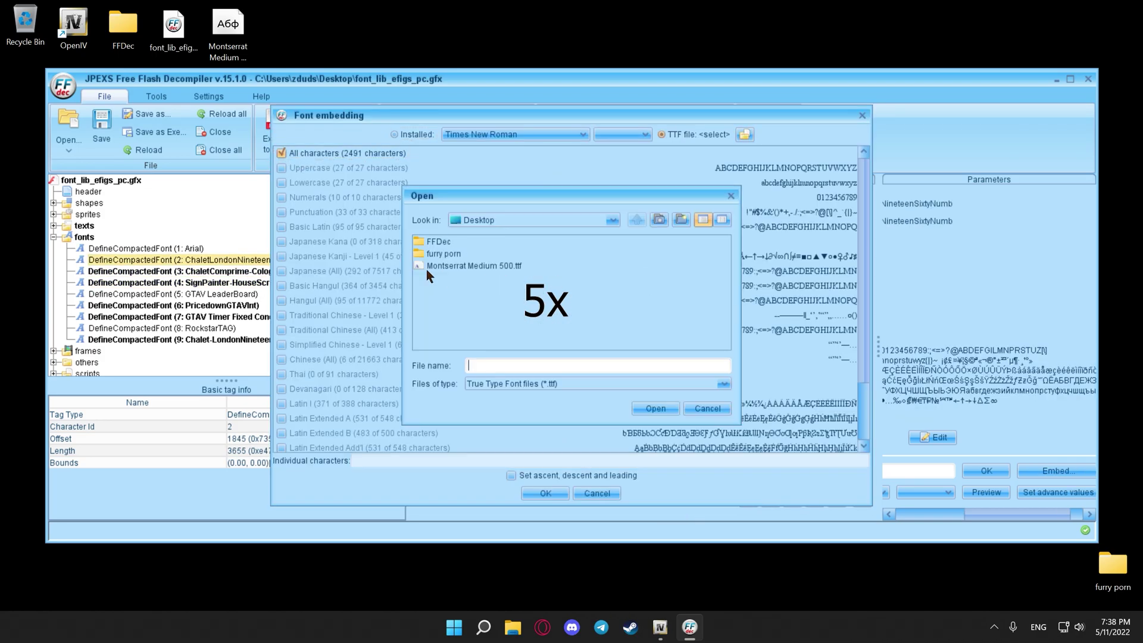
{"action": "double_click", "coordinate": [426, 267]}
{"action": "left_click", "coordinate": [545, 493]}
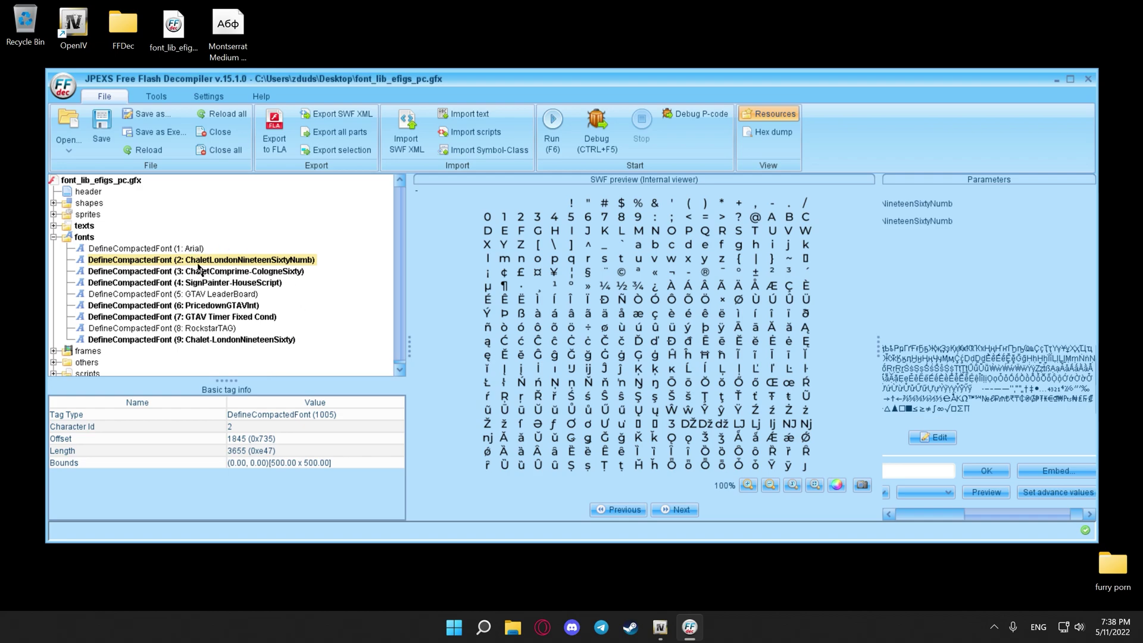
{"action": "left_click", "coordinate": [102, 119]}
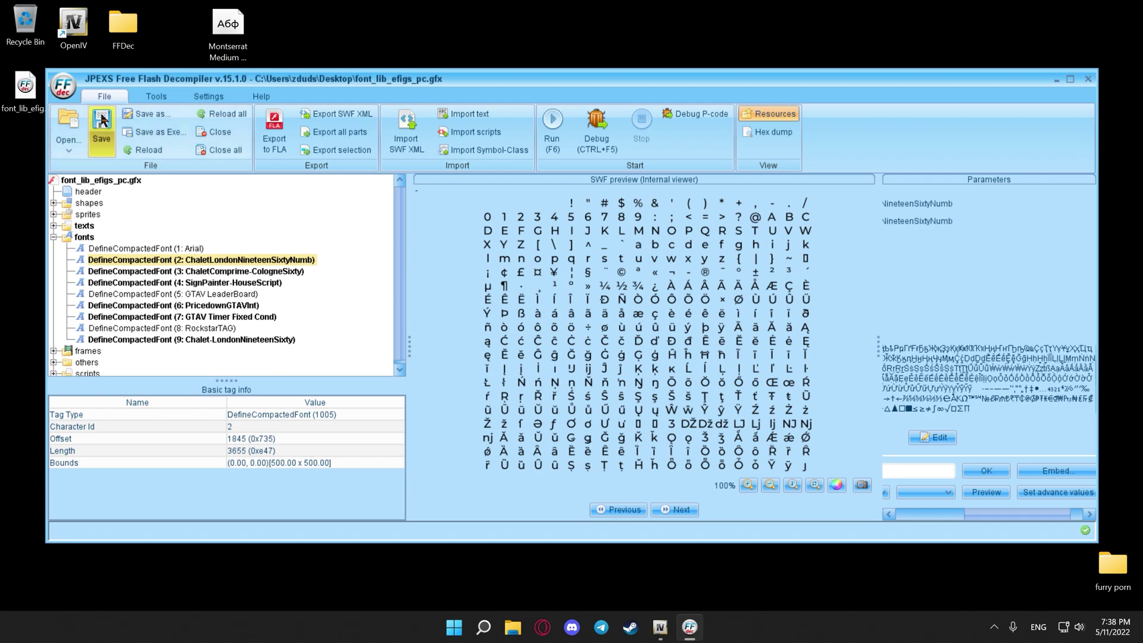
{"action": "left_click", "coordinate": [1087, 79]}
Restore OpenIV and install ASI Loader and OpenIV.ASI from the ASI Manager.
{"action": "left_click_drag", "start_coordinate": [25, 88], "coordinate": [173, 31]}
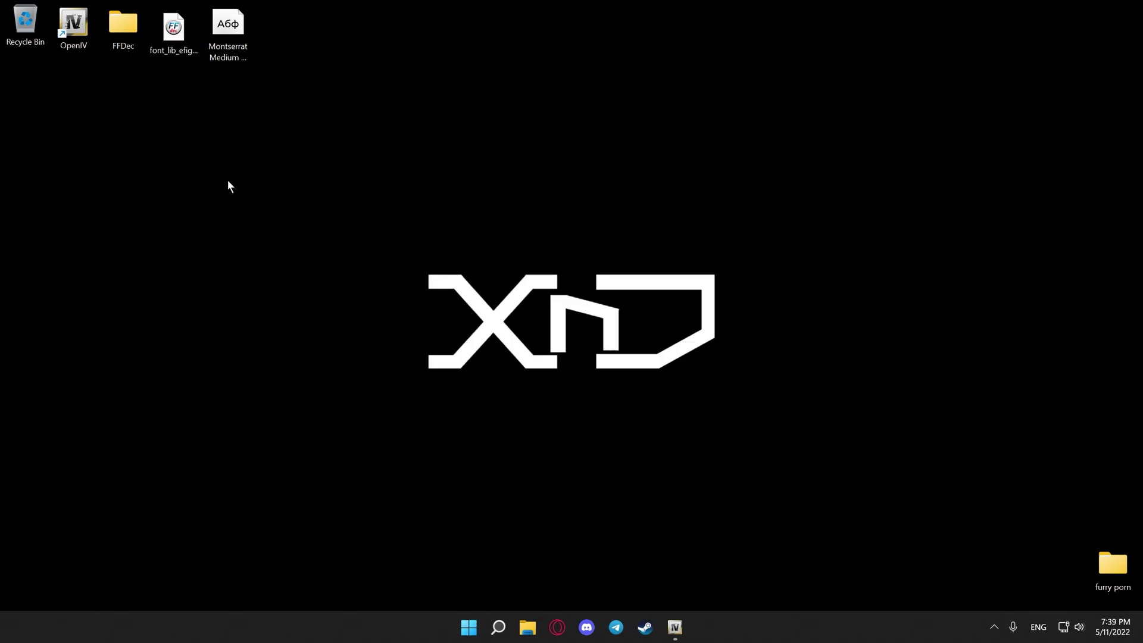
{"action": "left_click", "coordinate": [674, 627]}
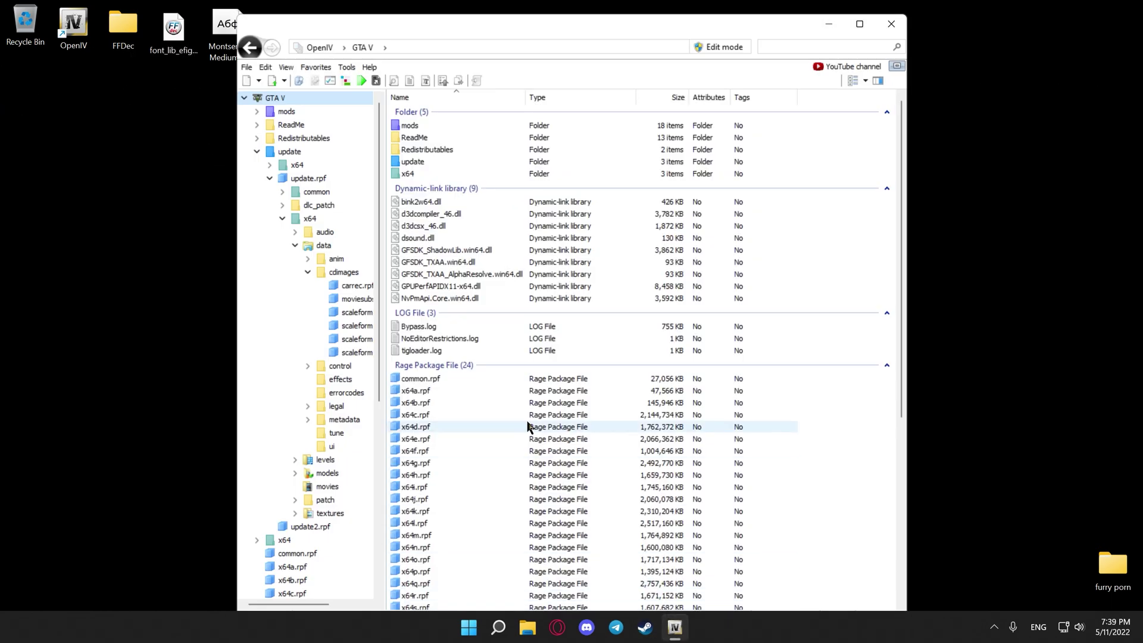
{"action": "left_click", "coordinate": [331, 80]}
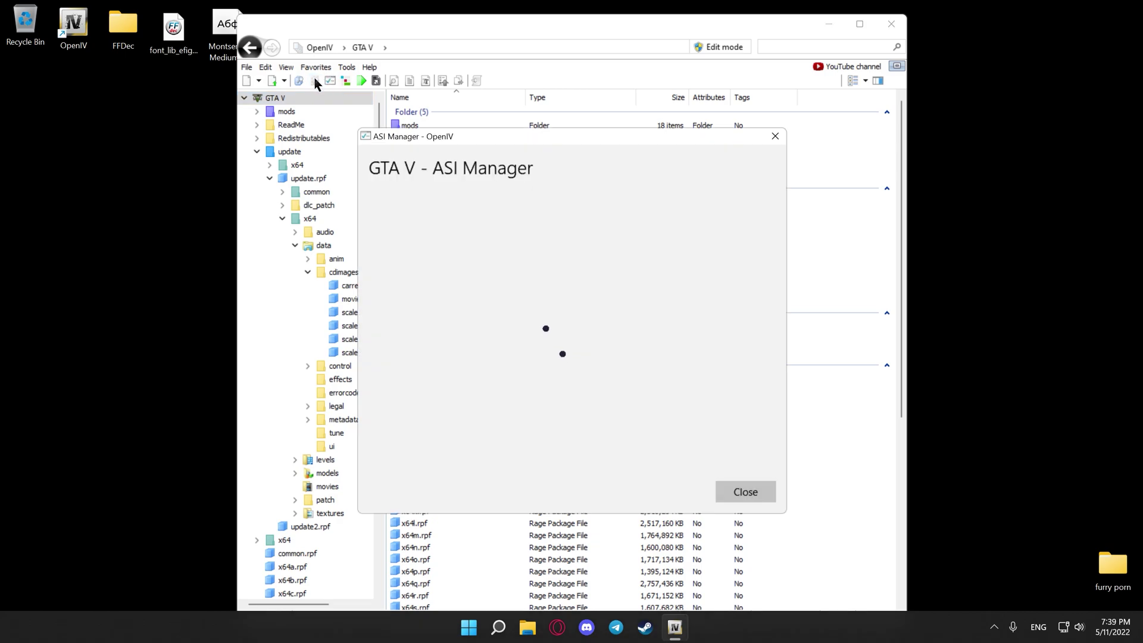
{"action": "left_click", "coordinate": [735, 285]}
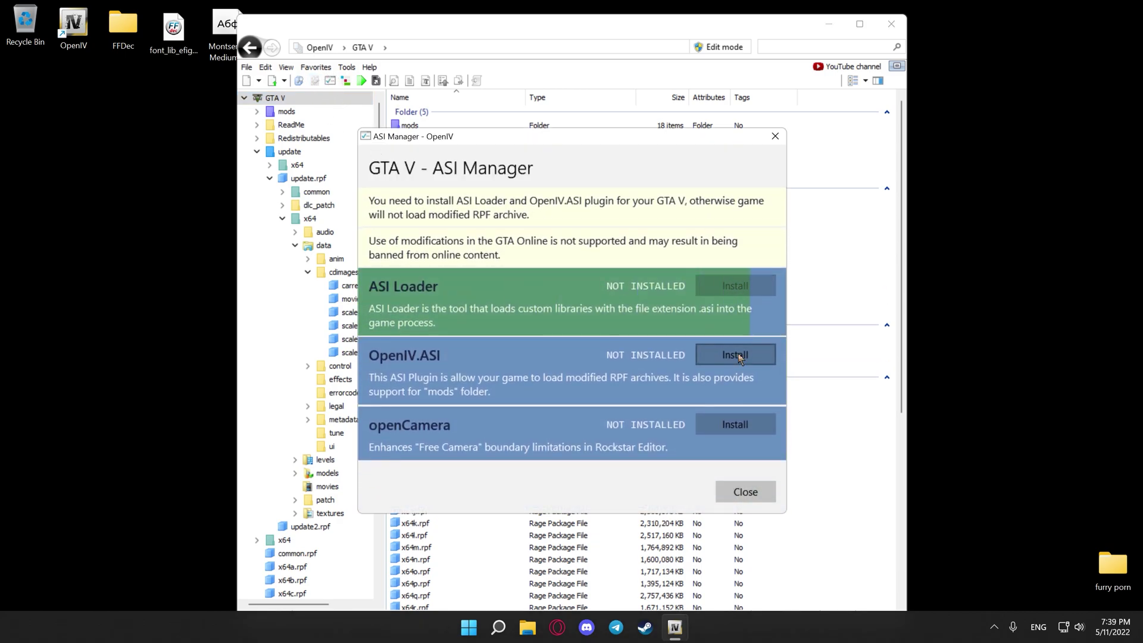
{"action": "left_click", "coordinate": [738, 357]}
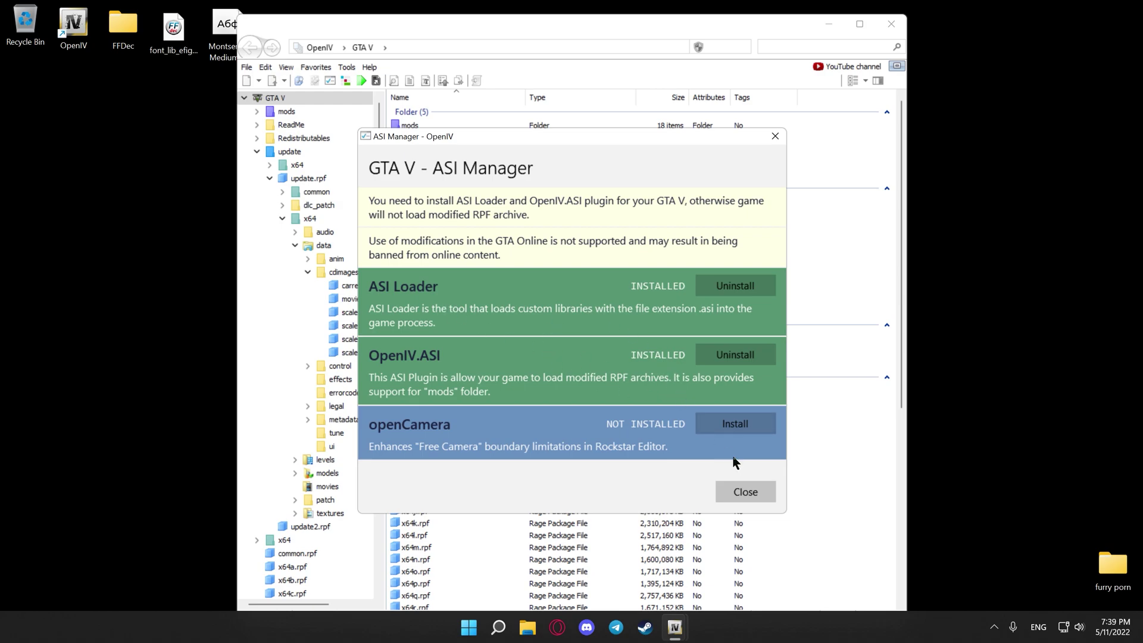
{"action": "left_click", "coordinate": [744, 491]}
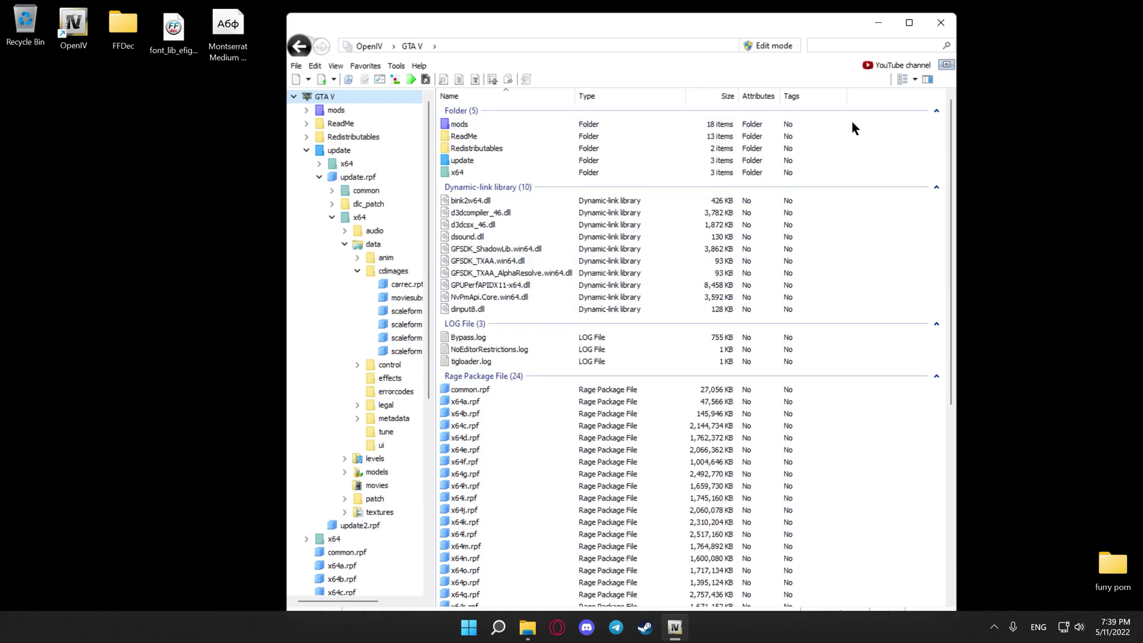
{"action": "mouse_move", "coordinate": [855, 121]}
{"action": "left_mouse_down"}
{"action": "mouse_move", "coordinate": [451, 123]}
{"action": "mouse_move", "coordinate": [847, 120]}
{"action": "left_mouse_up"}
Open the mods folder and switch on OpenIV's Edit mode.
{"action": "left_click", "coordinate": [461, 125]}
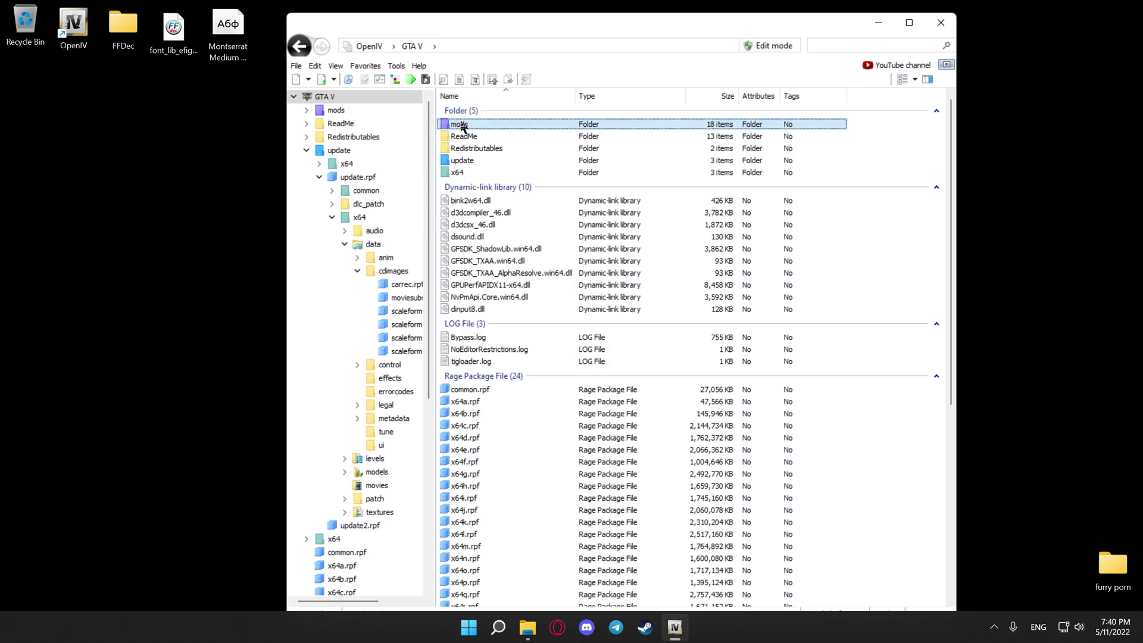
{"action": "double_click", "coordinate": [462, 125]}
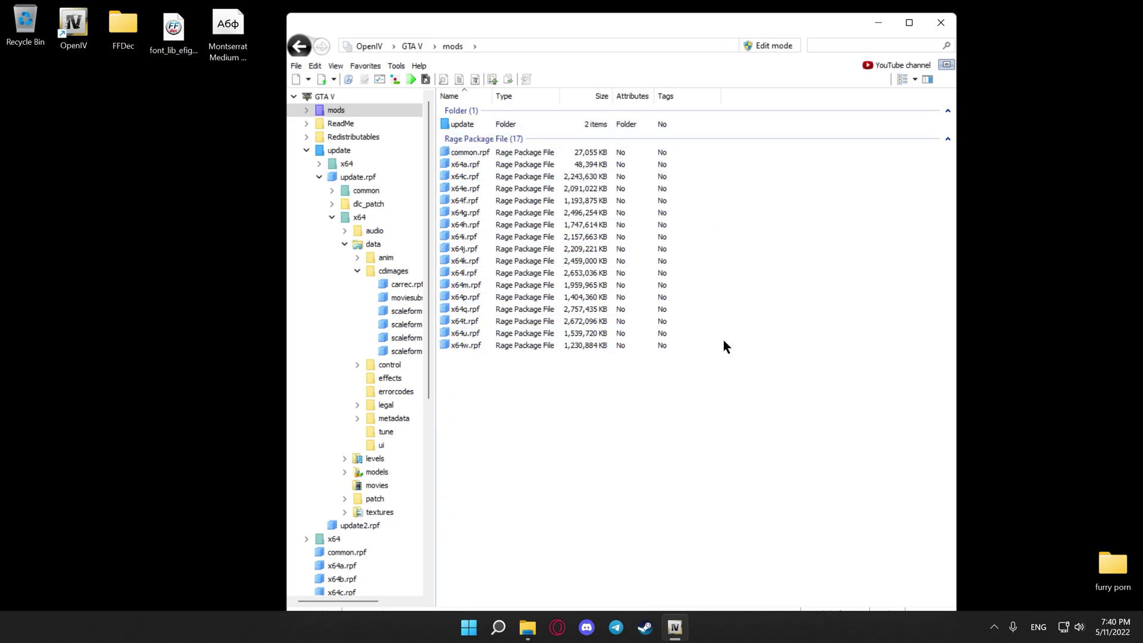
{"action": "left_click", "coordinate": [606, 355]}
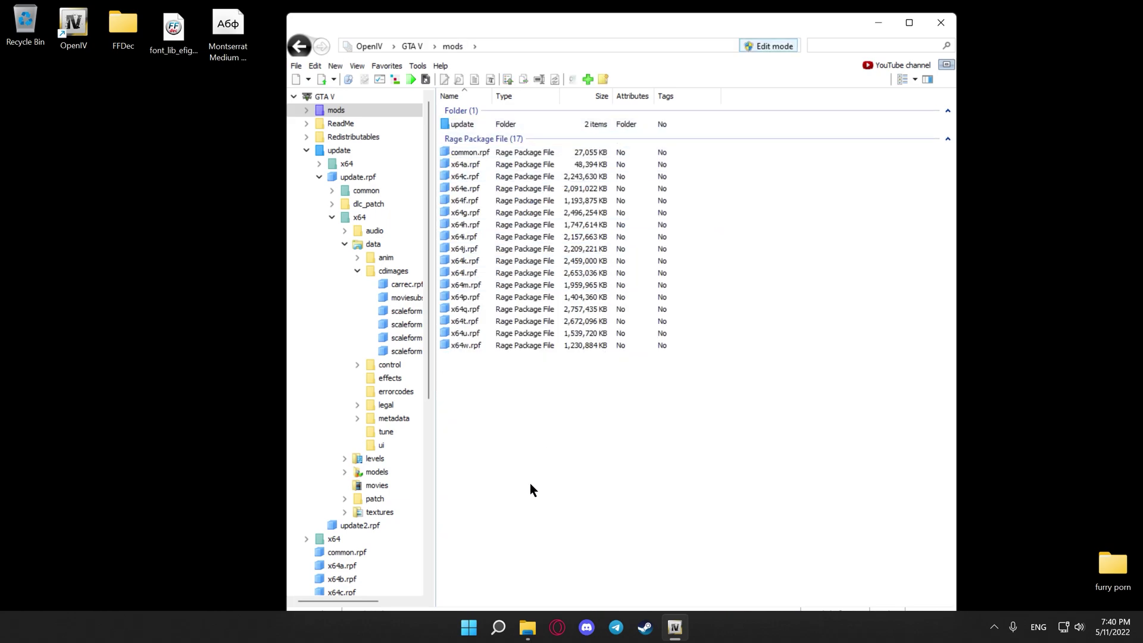
Copy the game's update folder from File Explorer into the mods folder.
{"action": "left_click", "coordinate": [527, 628]}
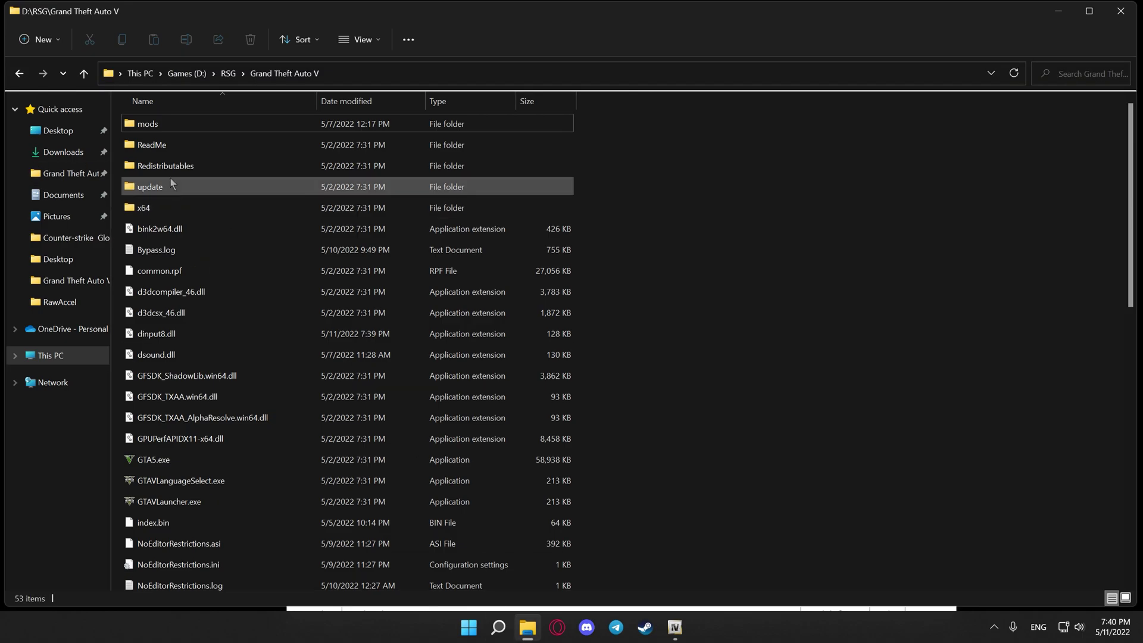
{"action": "left_click", "coordinate": [202, 187]}
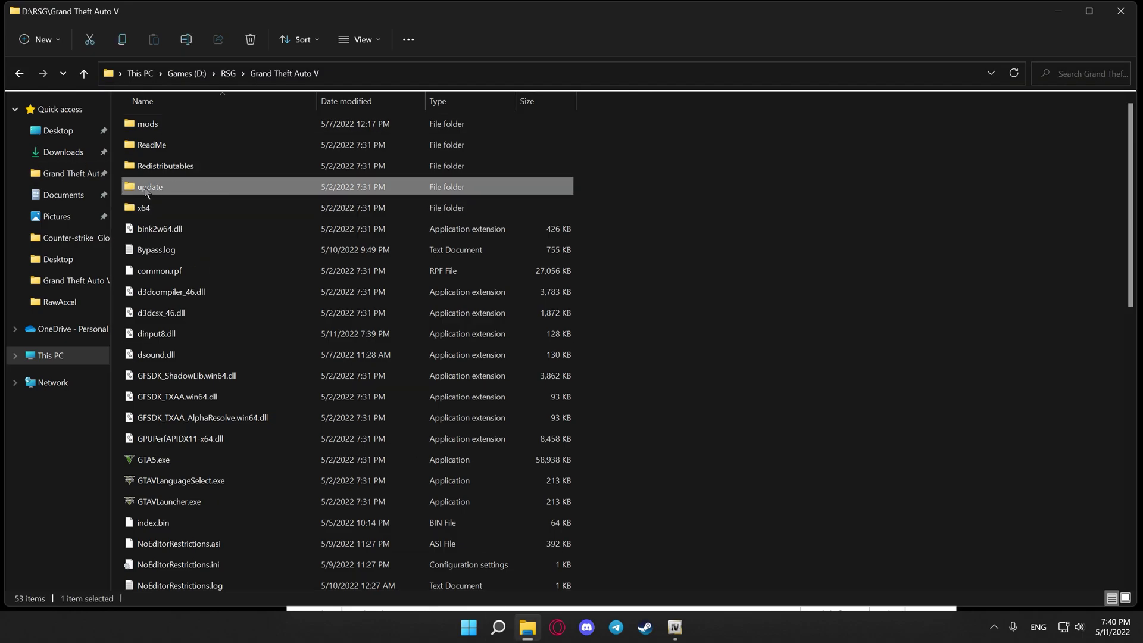
{"action": "key", "text": "alt+Tab"}
{"action": "left_click_drag", "start_coordinate": [143, 190], "coordinate": [469, 153]}
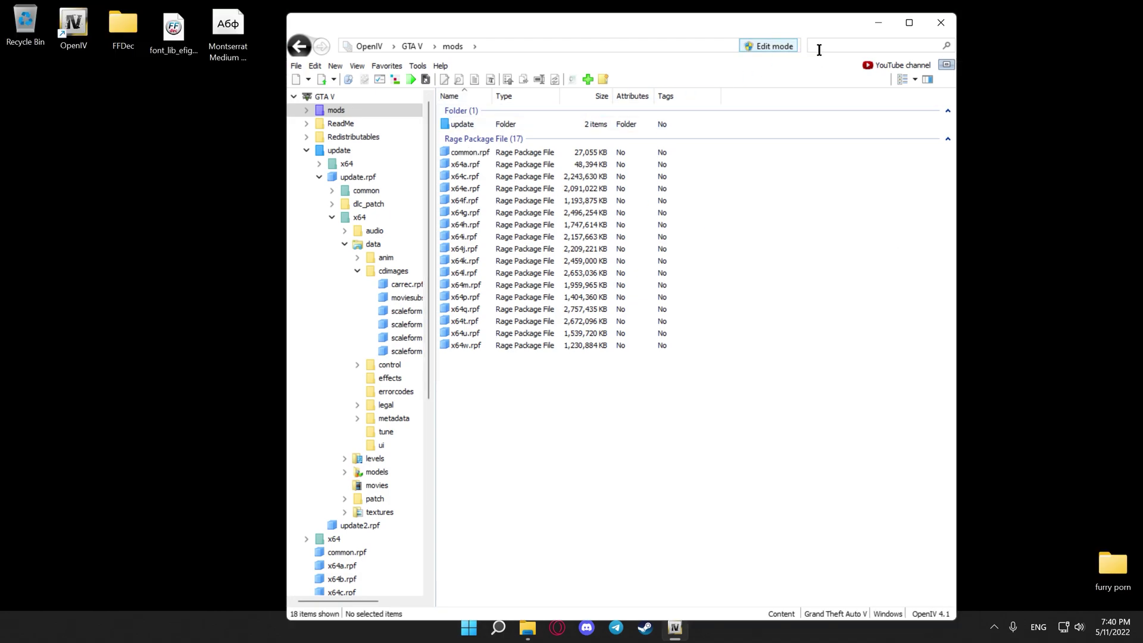
Locate the mods copy of font_lib_efigs_pc.gfx and overwrite it with the edited desktop file.
{"action": "left_click", "coordinate": [841, 50]}
{"action": "type", "text": "font_lib"}
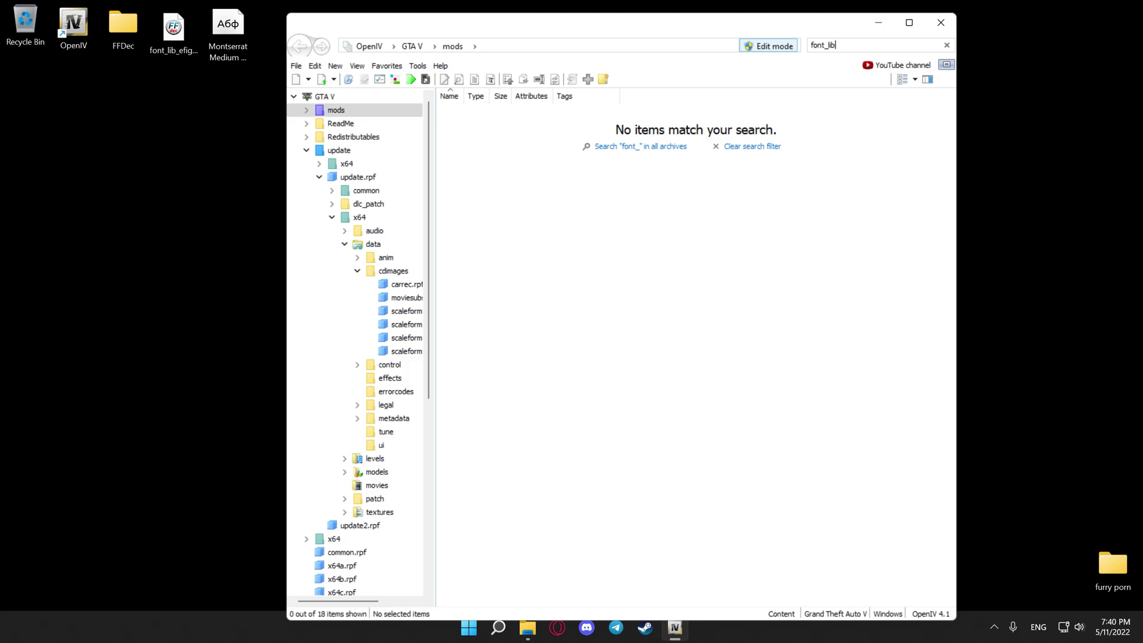
{"action": "type", "text": "_efigs_pc"}
{"action": "left_click", "coordinate": [595, 147]}
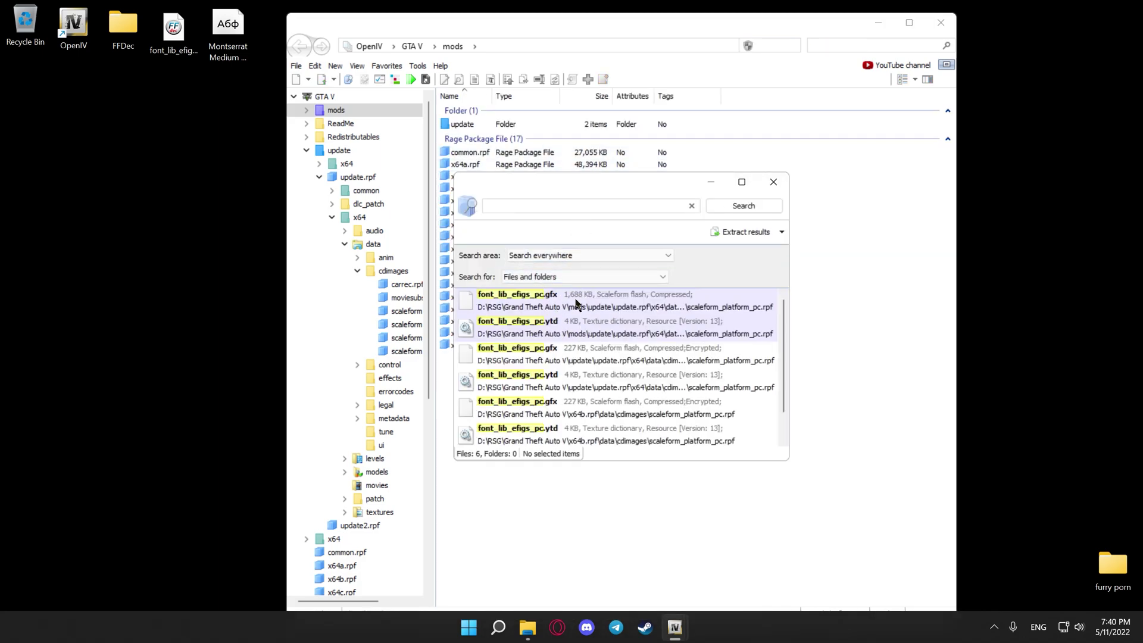
{"action": "double_click", "coordinate": [586, 302]}
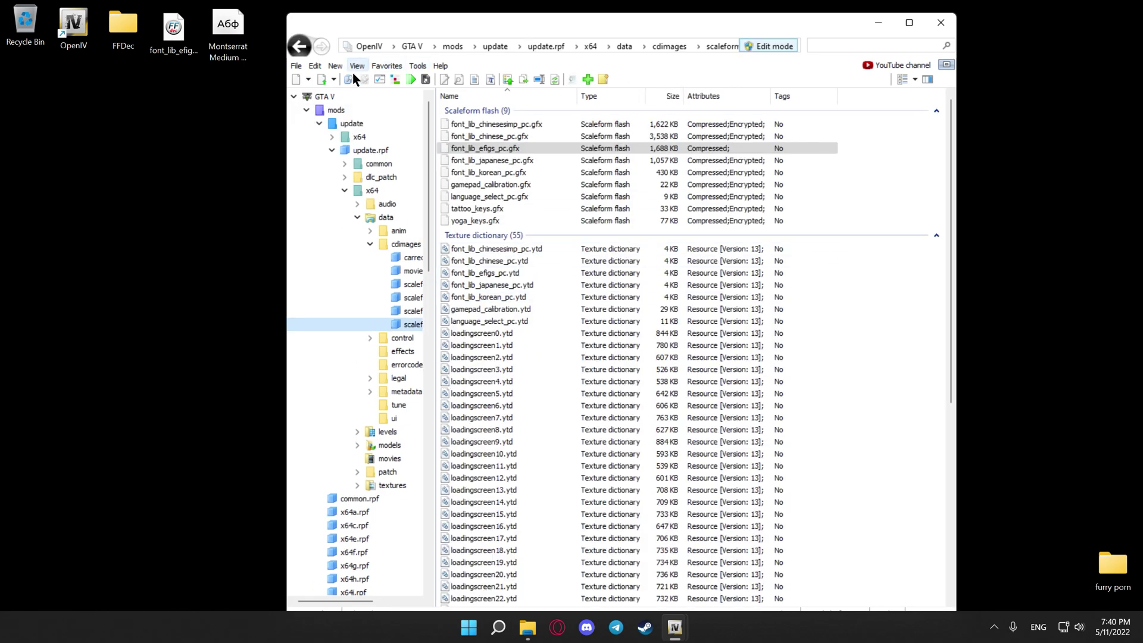
{"action": "left_click_drag", "start_coordinate": [161, 34], "coordinate": [503, 125]}
Uninstall both ASI Loader and OpenIV.ASI from Tools > ASI Manager.
{"action": "left_click", "coordinate": [161, 31]}
{"action": "left_click", "coordinate": [383, 83]}
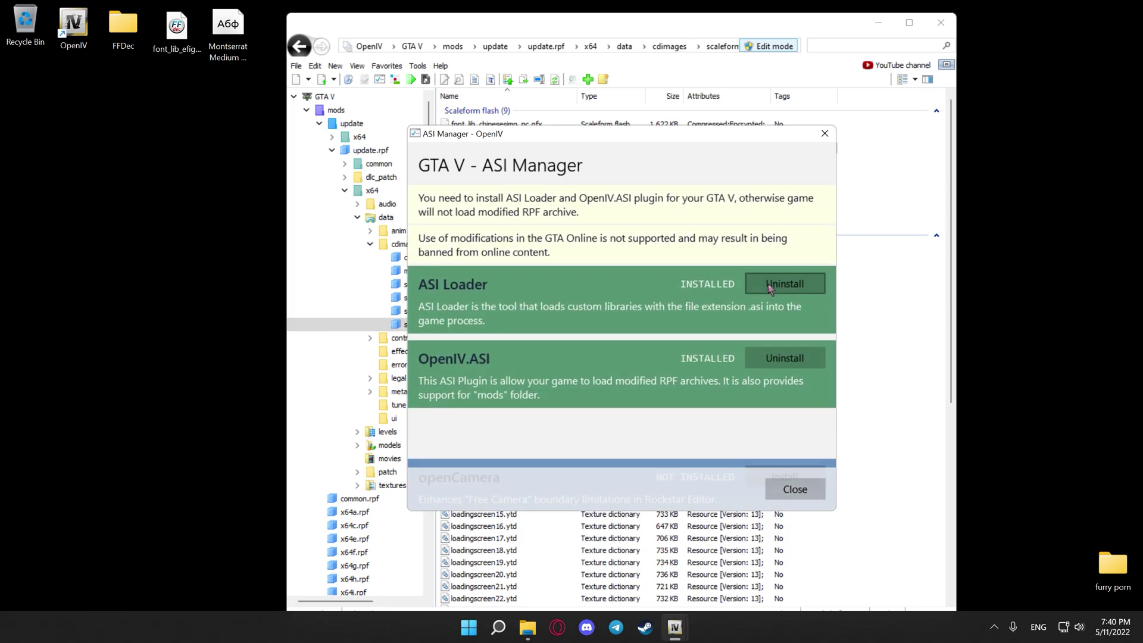
{"action": "left_click", "coordinate": [769, 286]}
{"action": "left_click", "coordinate": [783, 358]}
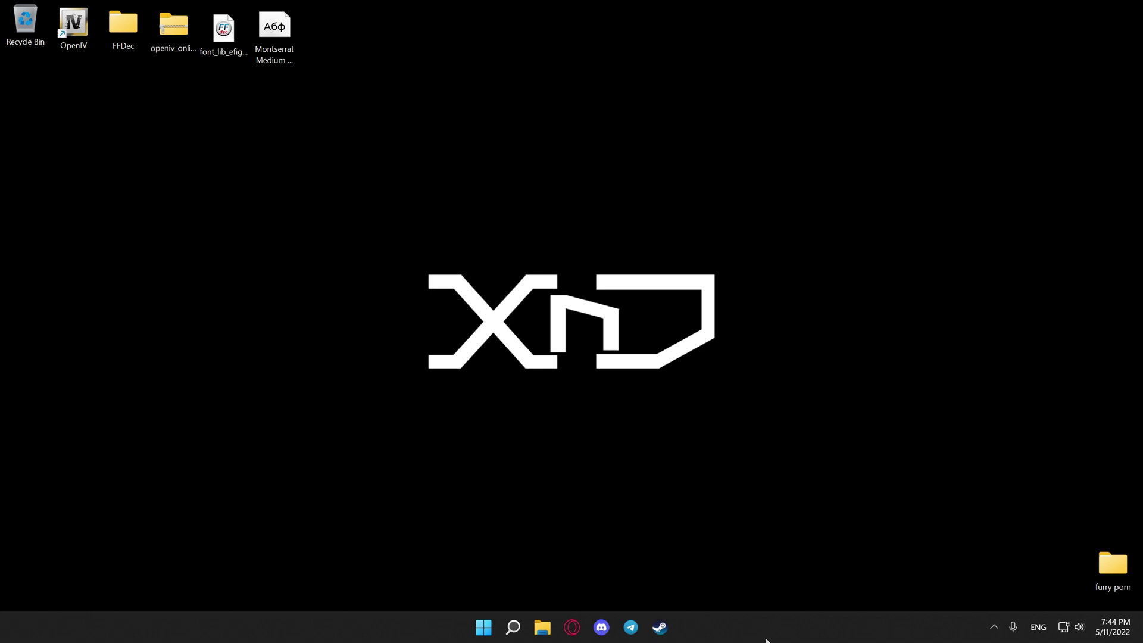
Switch off real-time protection under Windows Security's Virus & threat protection settings, approving the admin prompt.
{"action": "left_click", "coordinate": [993, 627]}
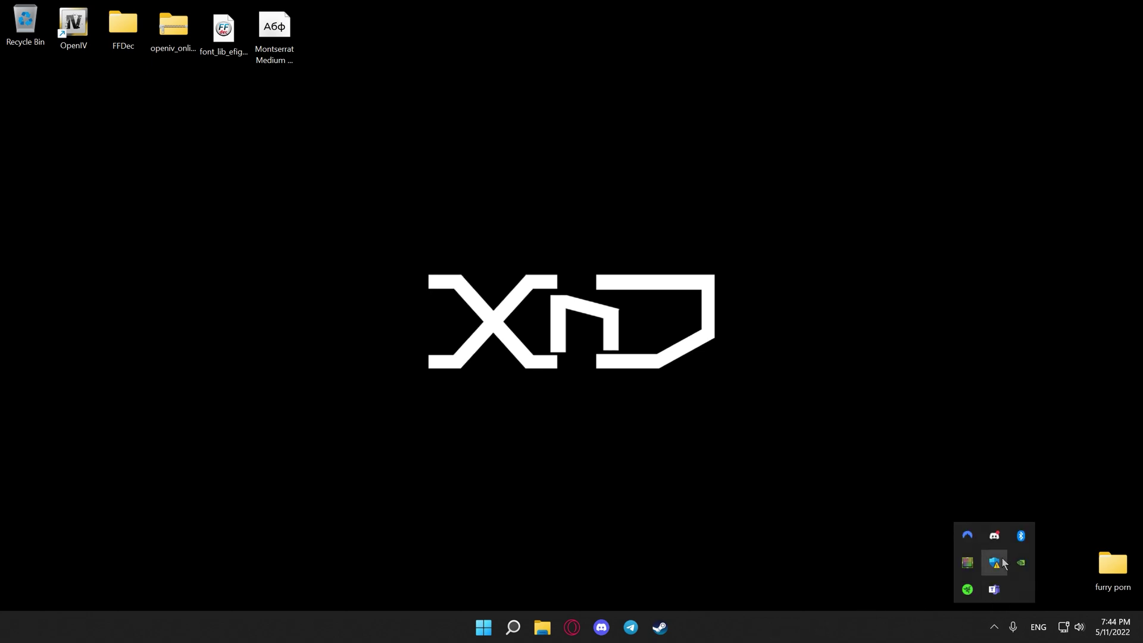
{"action": "left_click", "coordinate": [1003, 562]}
{"action": "left_click", "coordinate": [612, 202]}
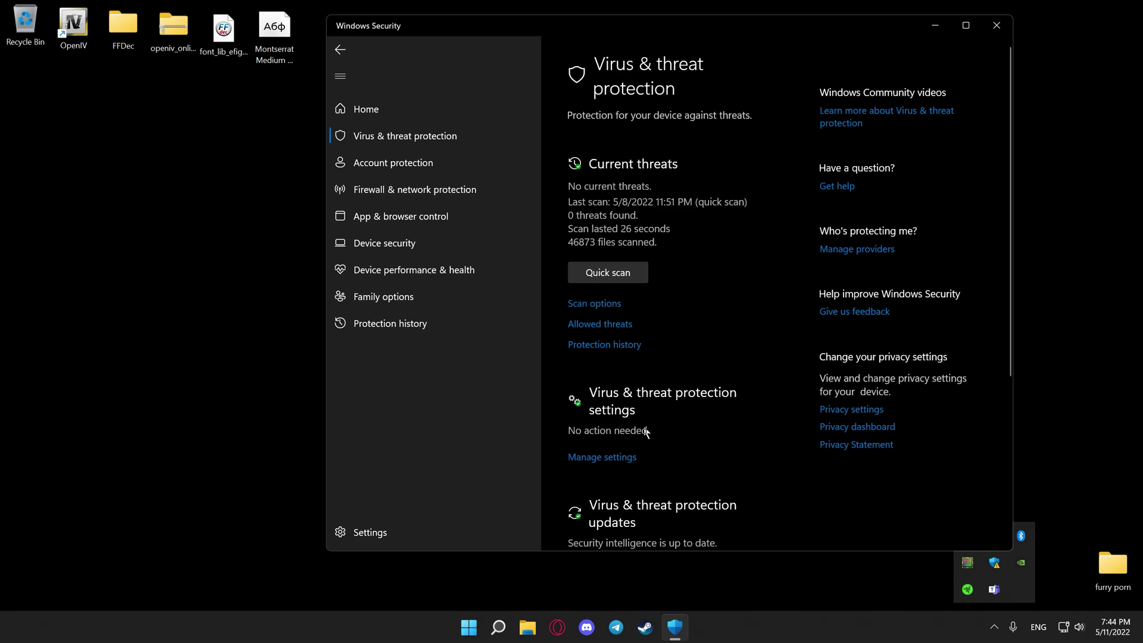
{"action": "left_click", "coordinate": [614, 458]}
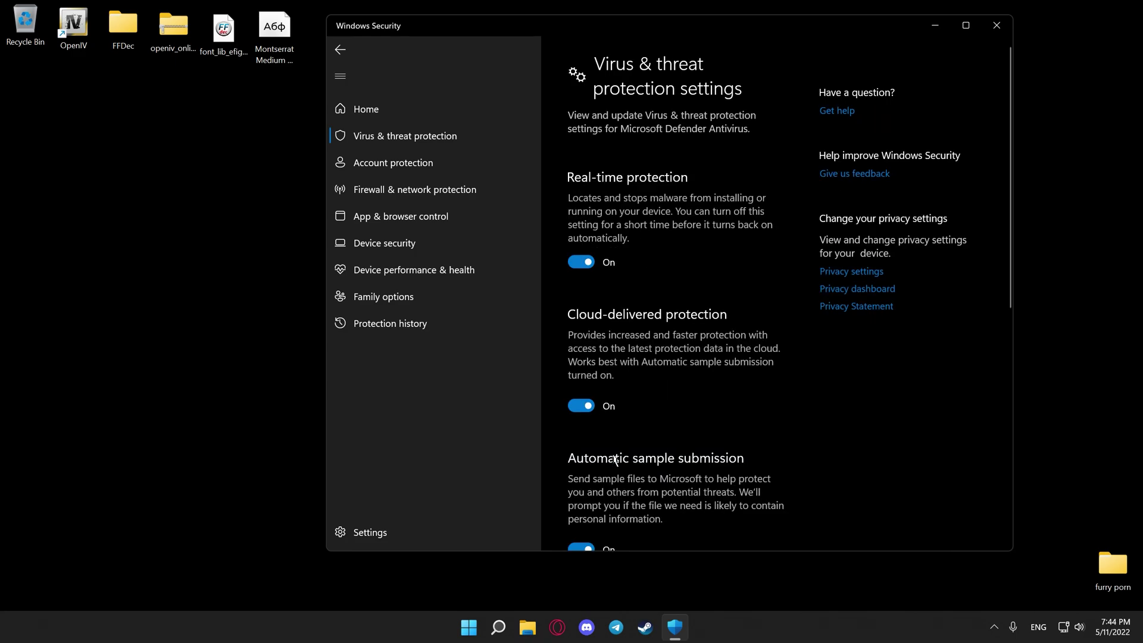
{"action": "left_click", "coordinate": [585, 265]}
{"action": "left_click", "coordinate": [502, 412]}
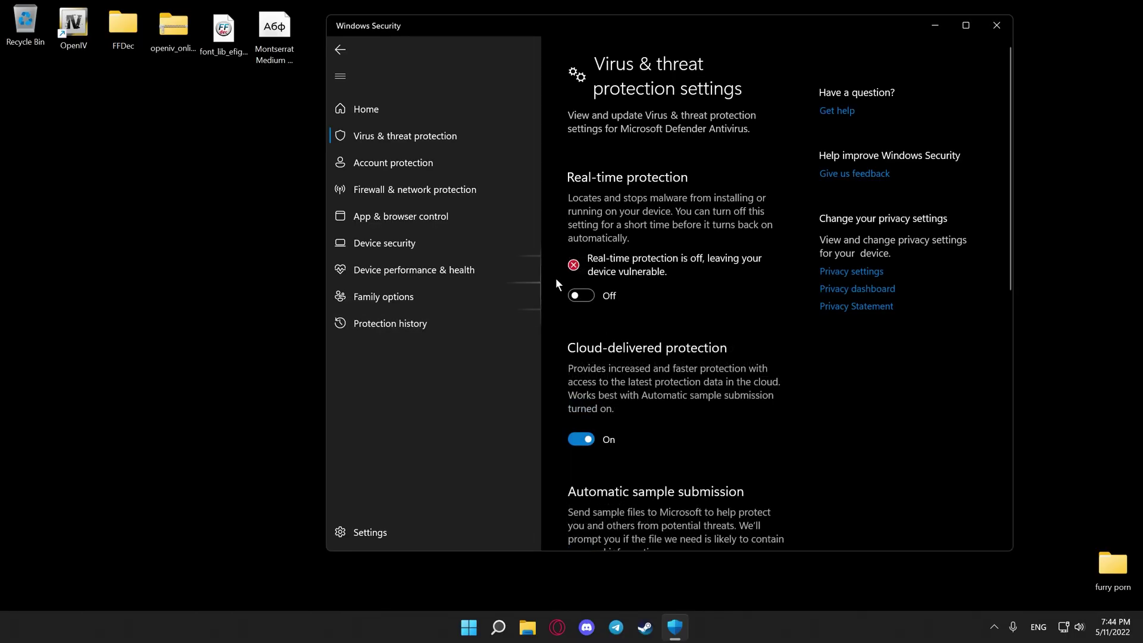
{"action": "left_click", "coordinate": [923, 34]}
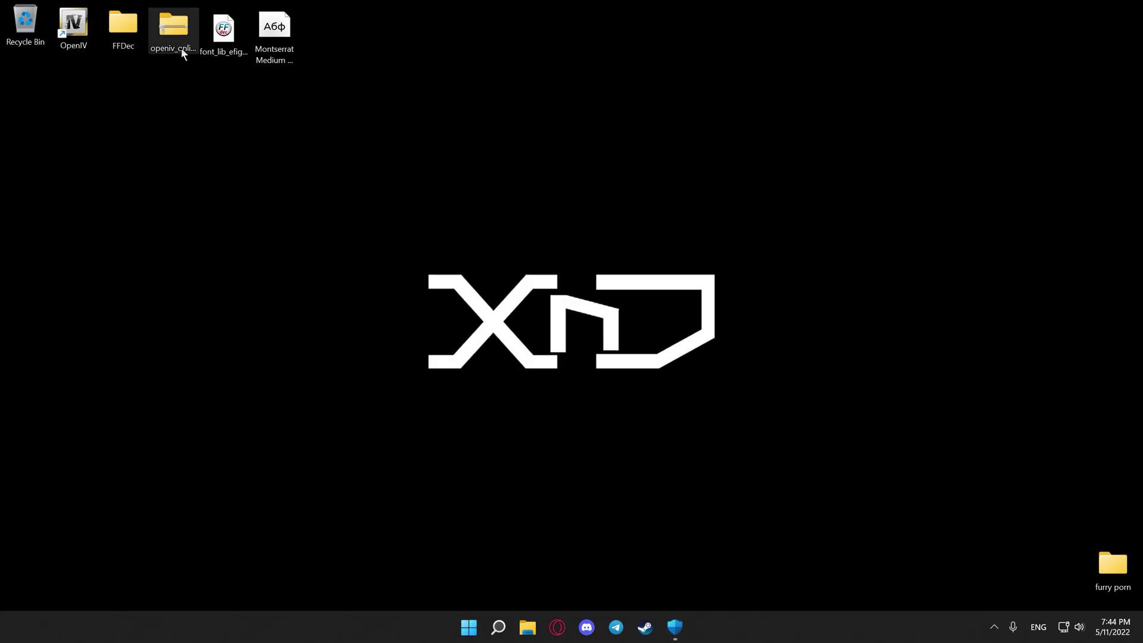
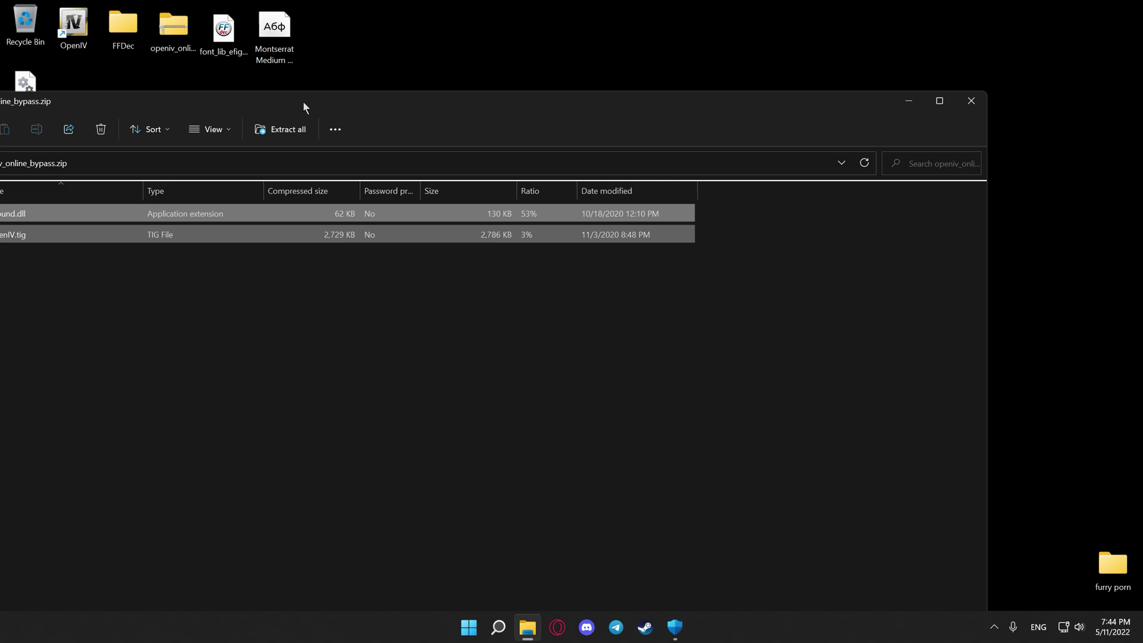
With the zip closed and OpenIV launched, drag dsound.dll and OpenIV.tig from the desktop into the GTA V folder.
{"action": "left_click", "coordinate": [970, 102]}
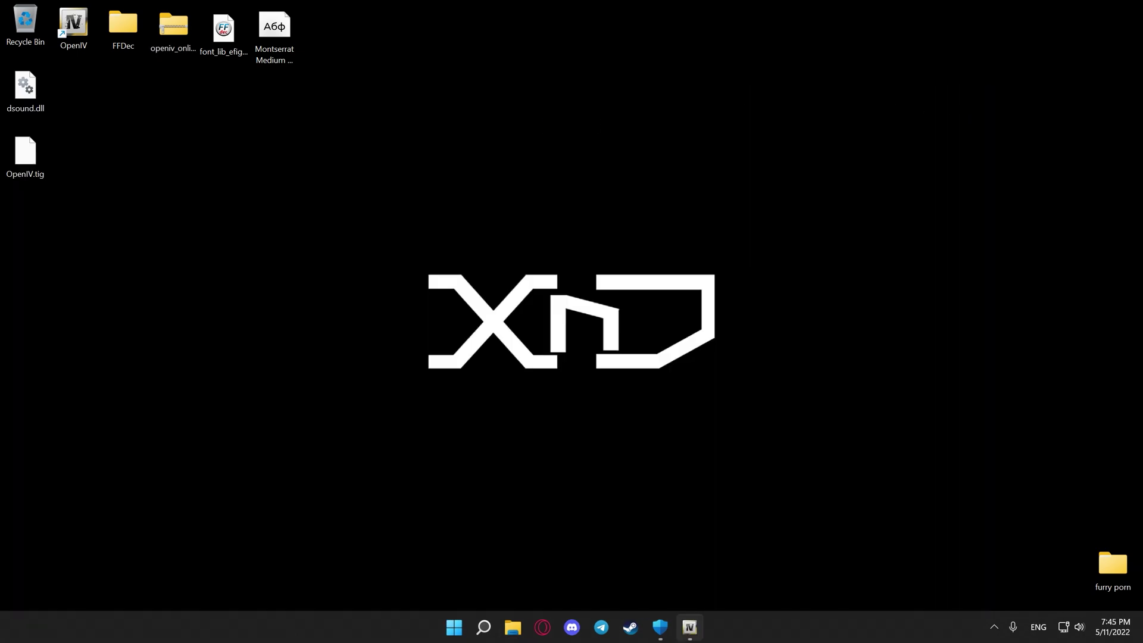
{"action": "left_click", "coordinate": [688, 628]}
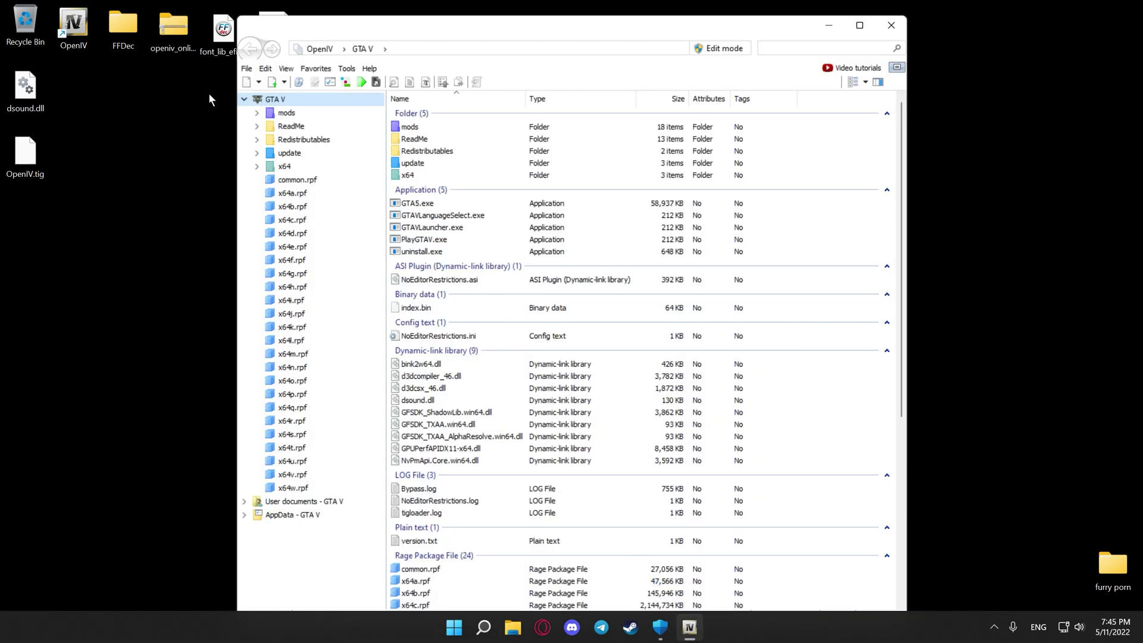
{"action": "left_click_drag", "start_coordinate": [104, 247], "coordinate": [619, 308]}
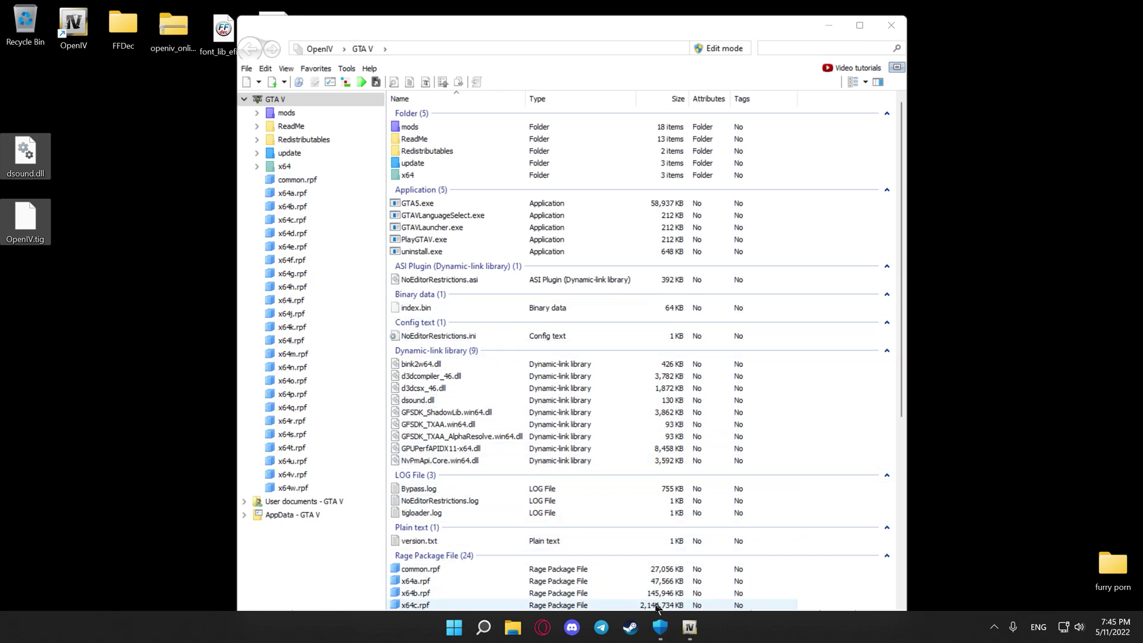
Go to Defender's Exclusions page with administrator approval and begin adding an exclusion.
{"action": "left_click", "coordinate": [660, 627]}
{"action": "scroll", "coordinate": [636, 372], "scroll_direction": "down", "scroll_amount": 10}
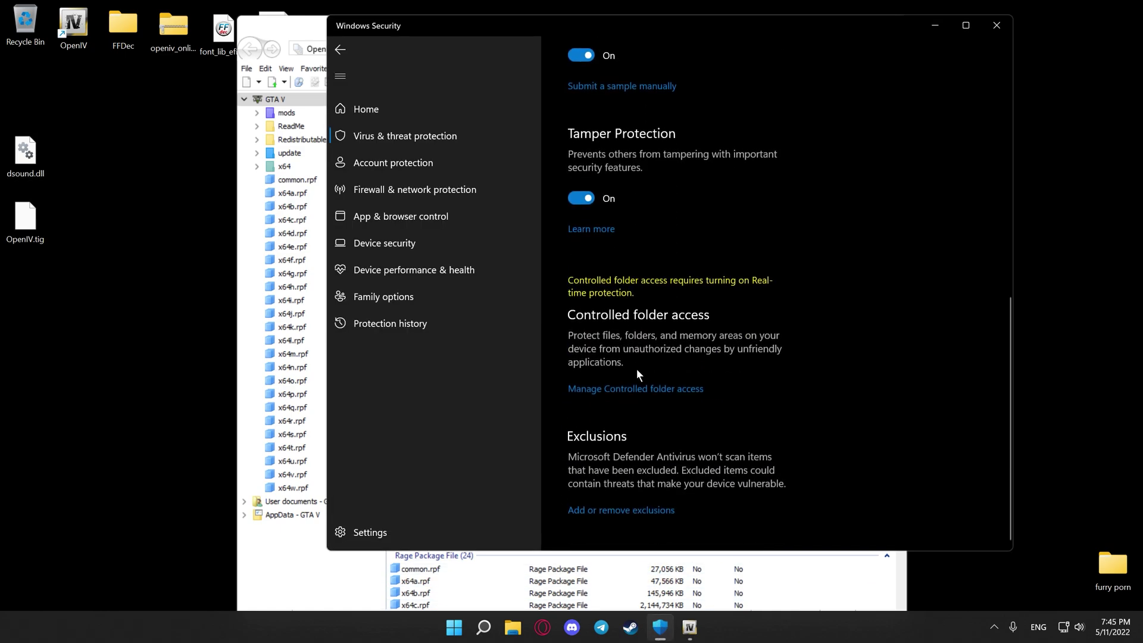
{"action": "left_click", "coordinate": [596, 508]}
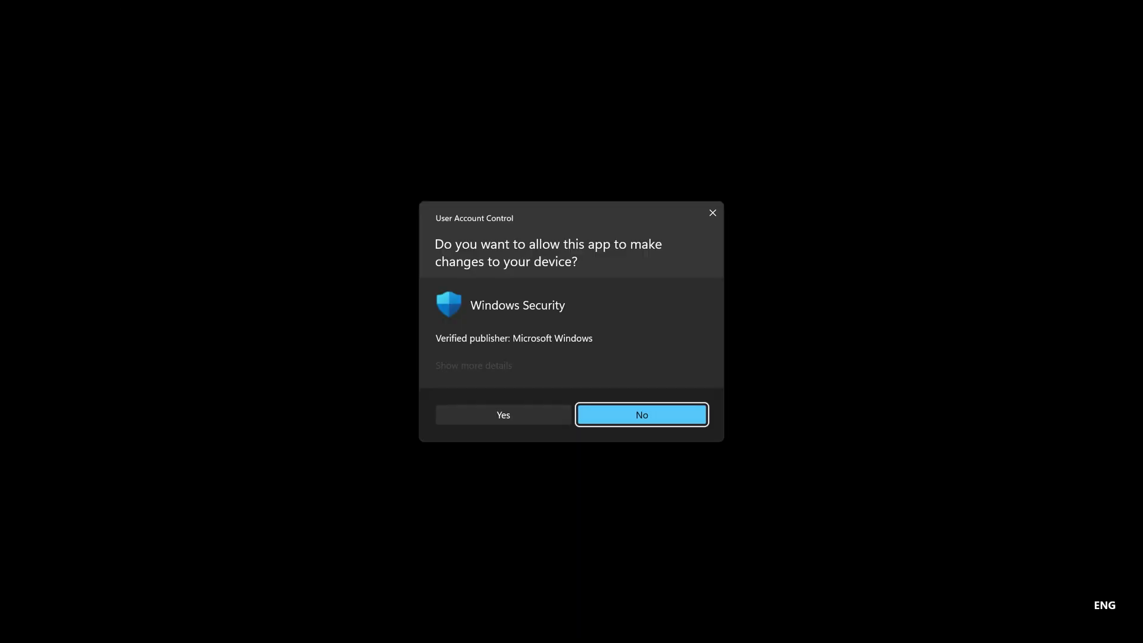
{"action": "left_click", "coordinate": [505, 422]}
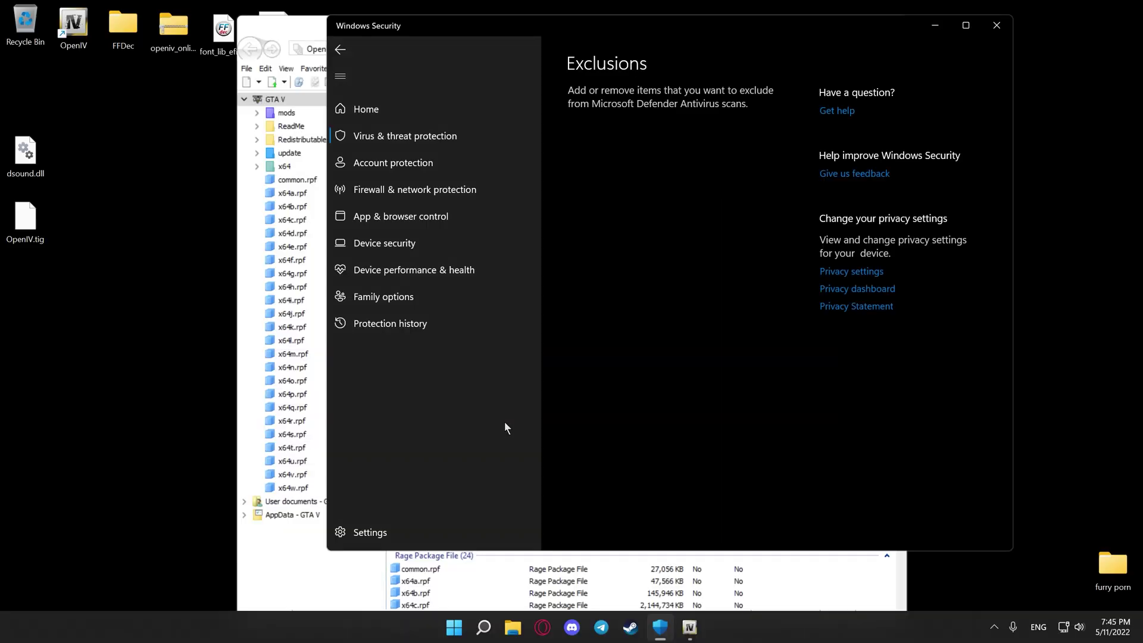
{"action": "left_click", "coordinate": [631, 172]}
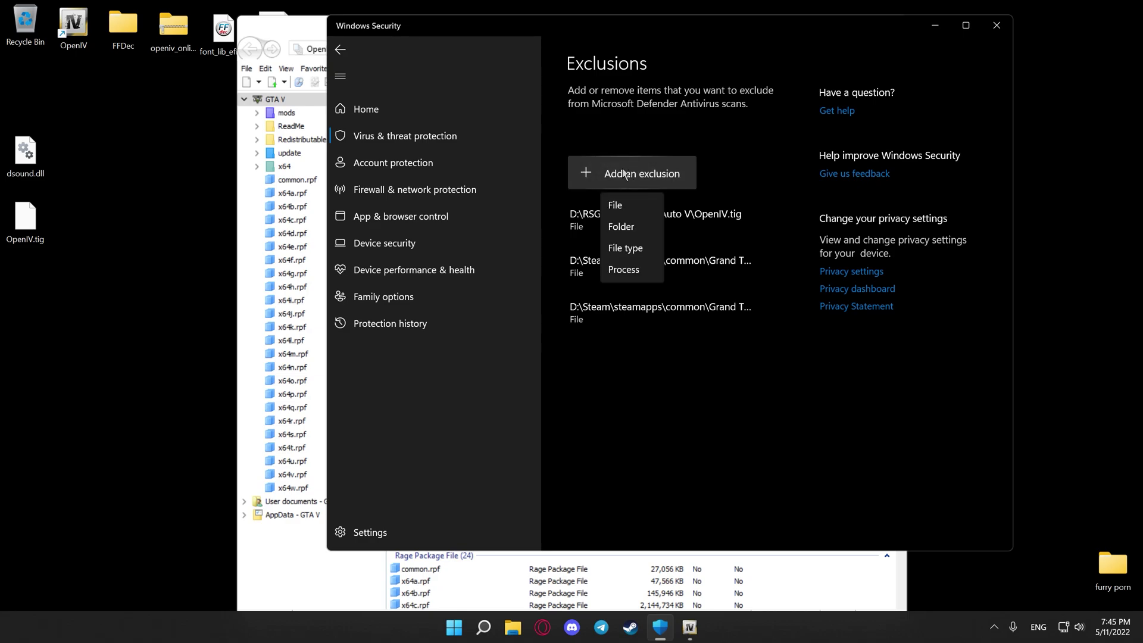
Add D:\RSG\Grand Theft Auto V as a folder exclusion.
{"action": "left_click", "coordinate": [653, 233]}
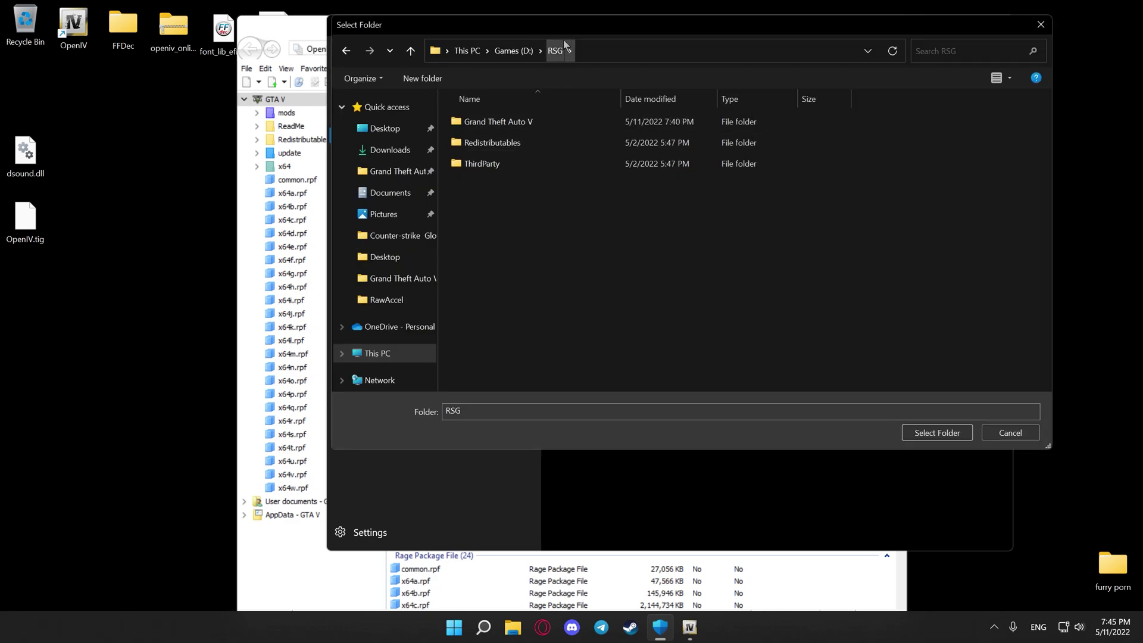
{"action": "left_click", "coordinate": [515, 122]}
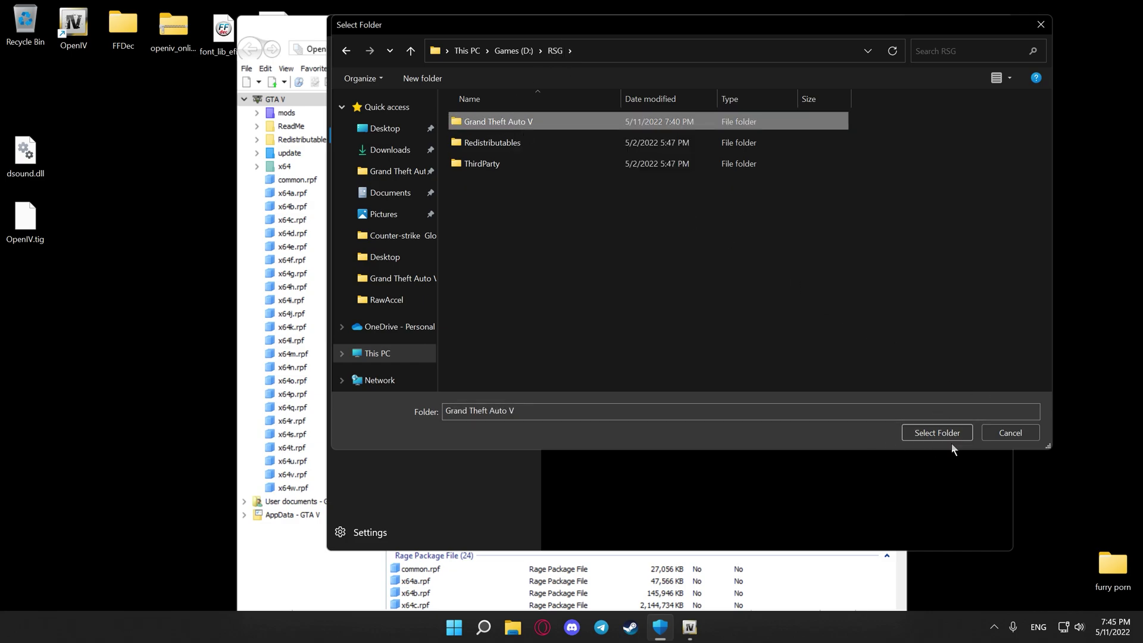
{"action": "left_click", "coordinate": [984, 435]}
Return Windows Security to its home page and close it, bringing OpenIV back.
{"action": "left_click", "coordinate": [448, 112]}
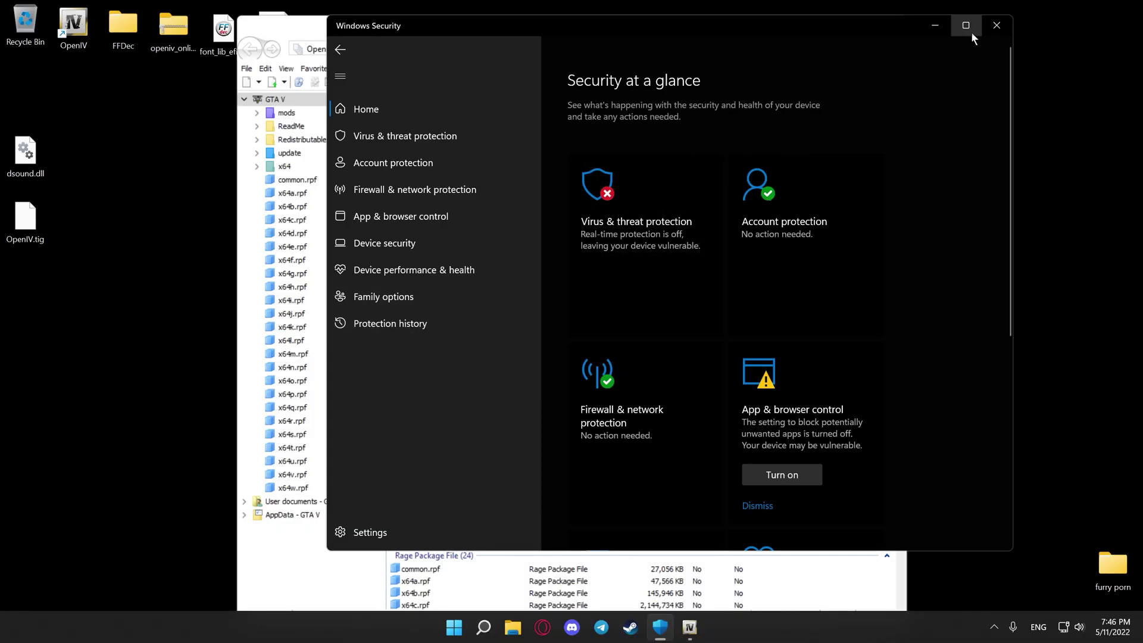
{"action": "left_click", "coordinate": [1006, 25]}
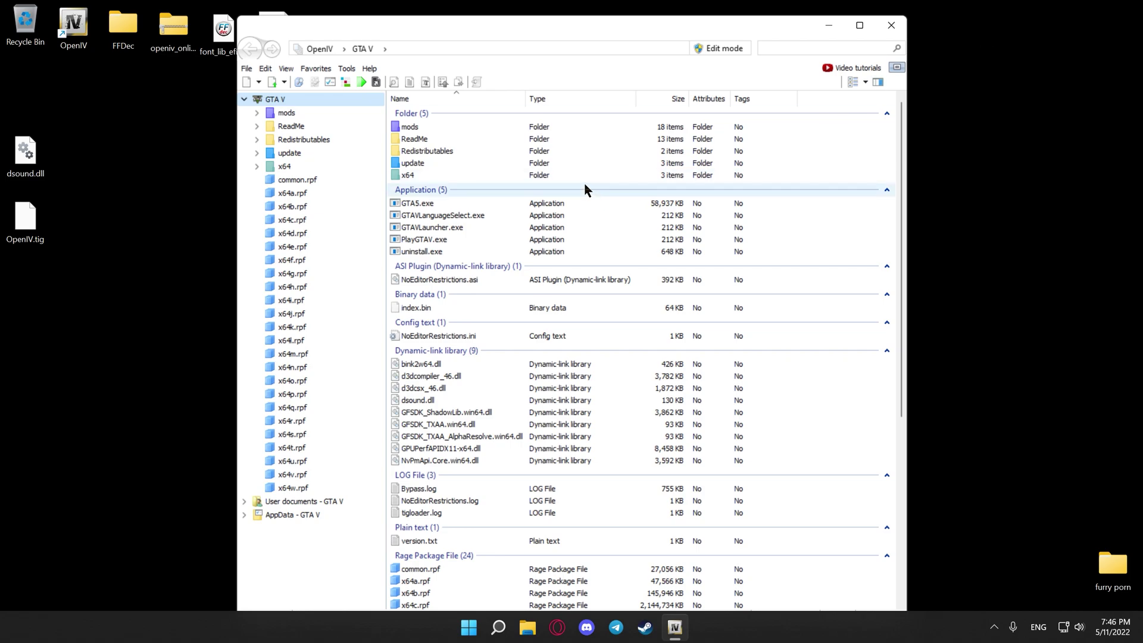